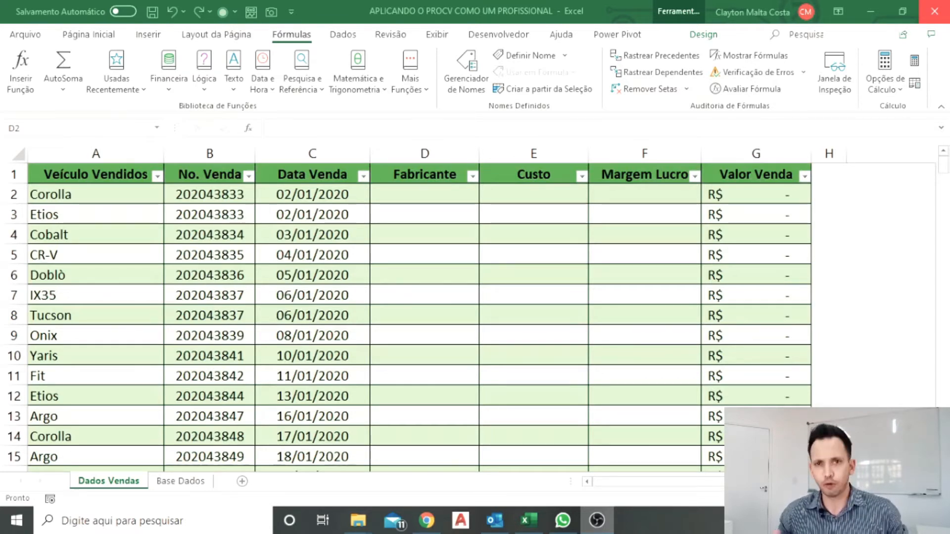
Start a PROCV formula in cell D2 of the Fabricante column with the row's Veículo Vendidos cell as the lookup value
left_click(89, 35)
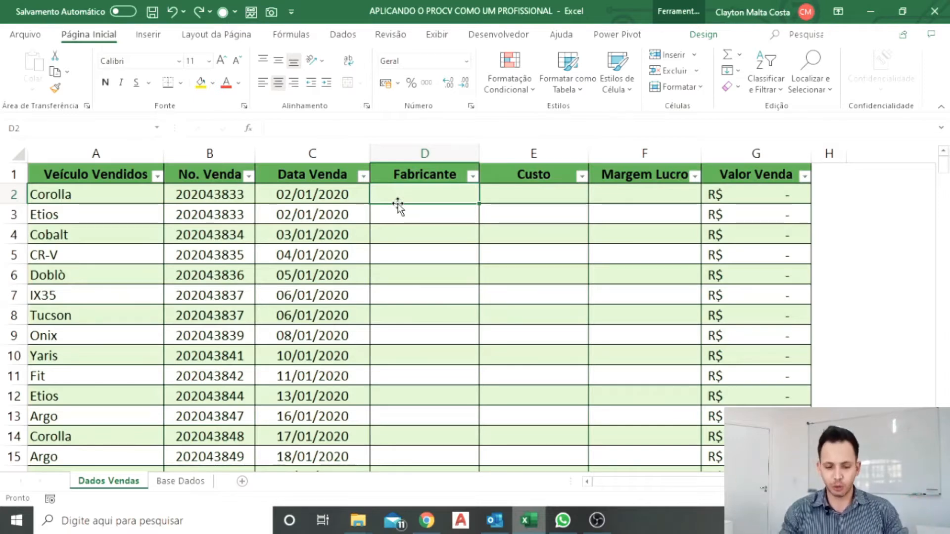
type("=pro")
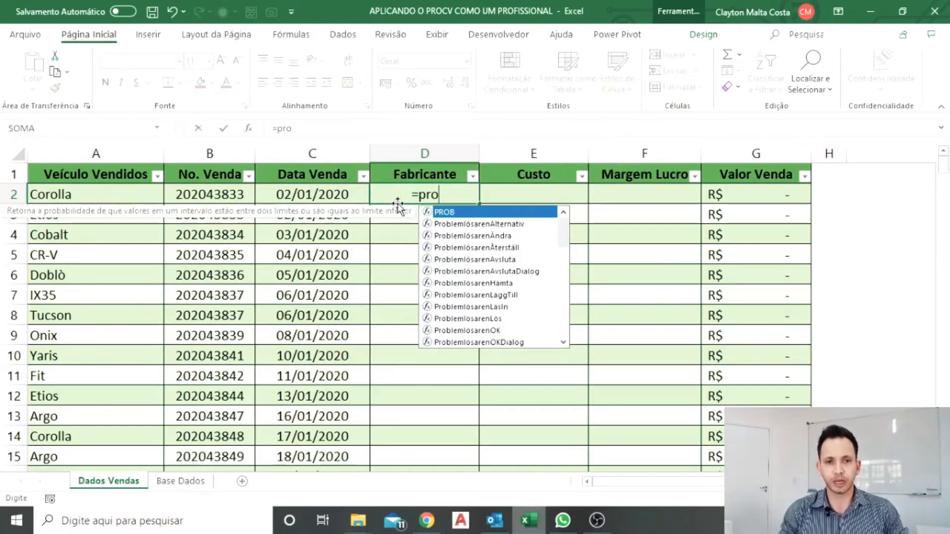
type("c")
key("Tab")
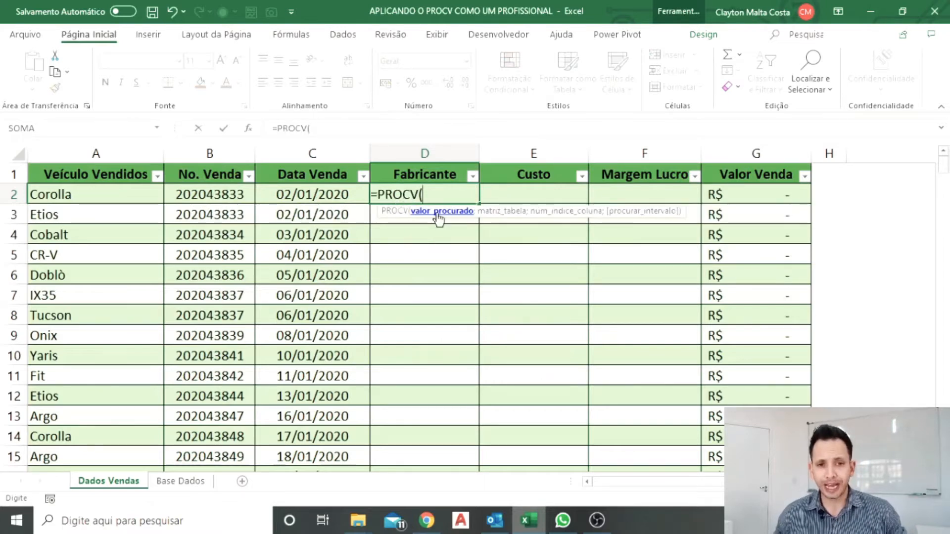
left_click(107, 191)
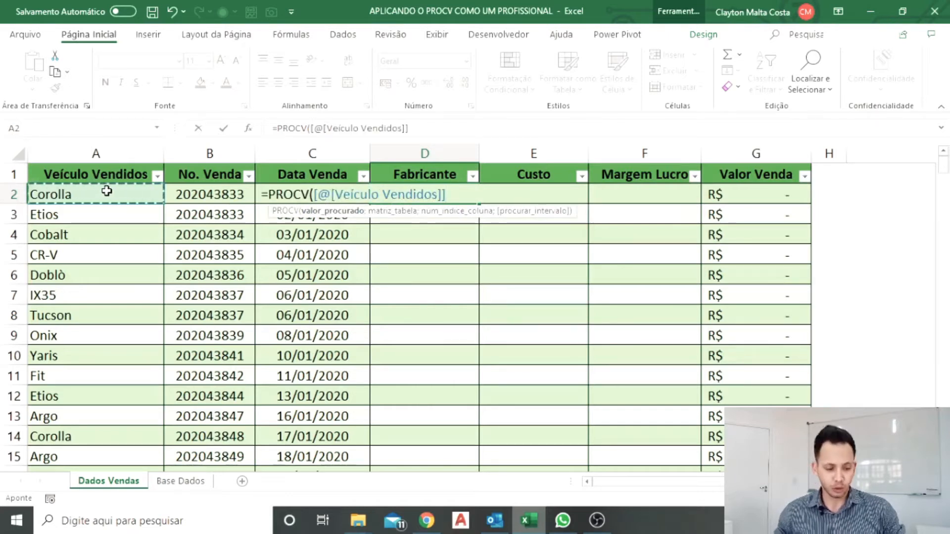
type(";")
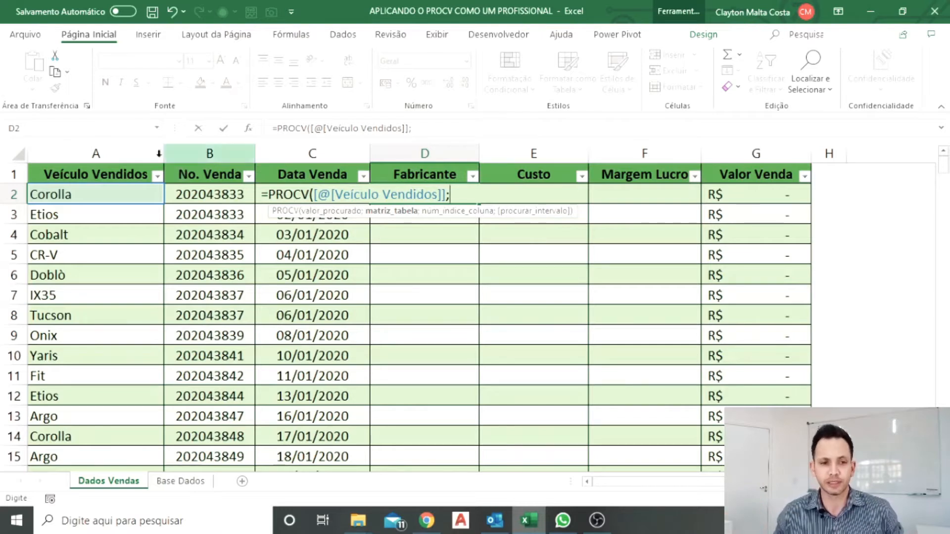
Set the PROCV table array to the absolute range $A$1:$D$34 on the Base Dados sheet
left_click(172, 483)
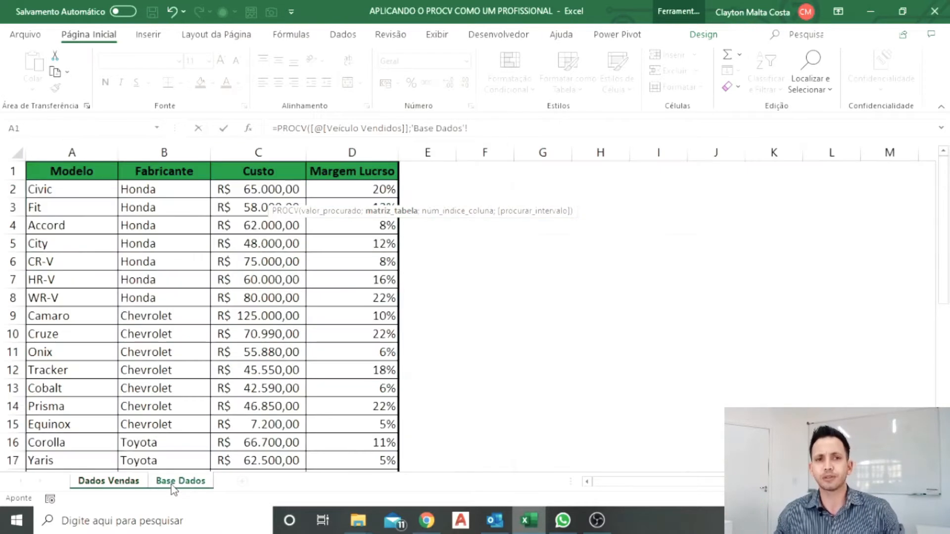
left_click_drag(91, 172, 372, 454)
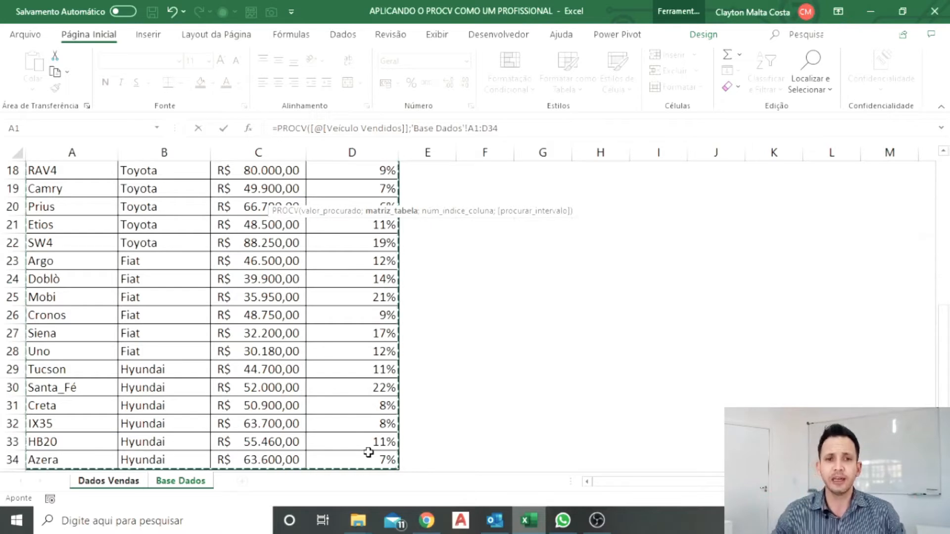
left_click_drag(271, 210, 275, 156)
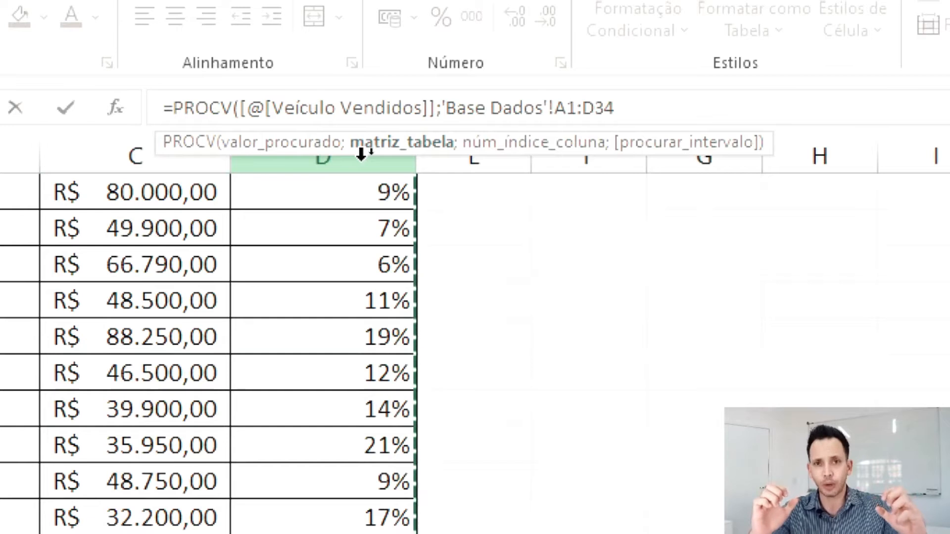
key("F4")
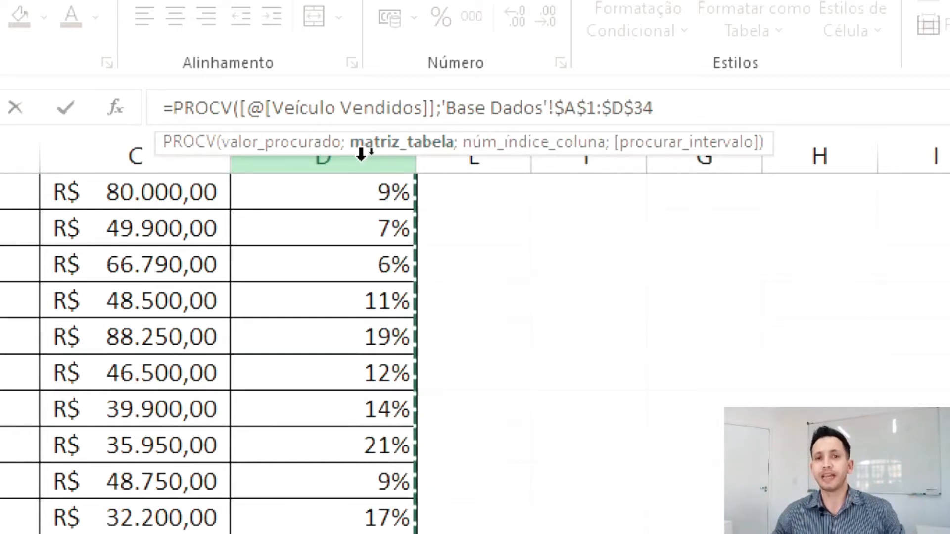
left_click(661, 106)
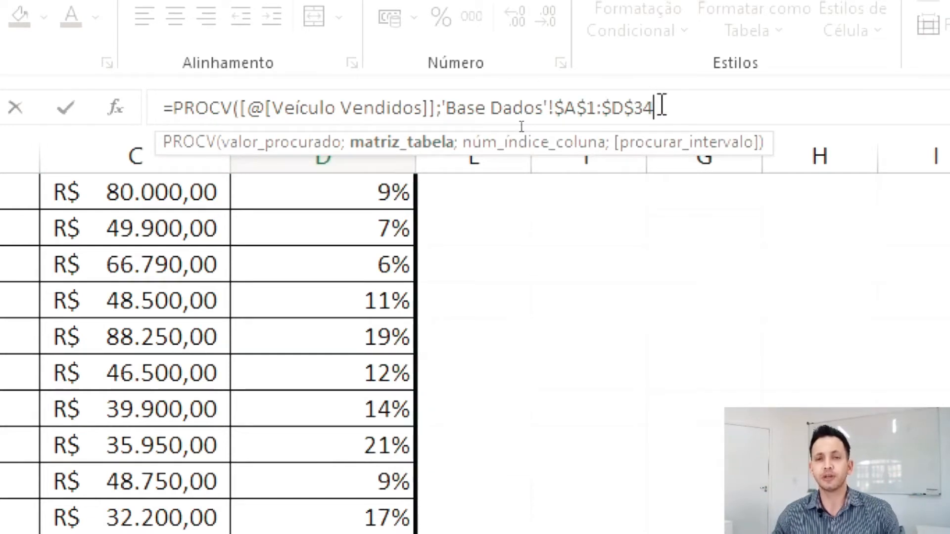
type(";")
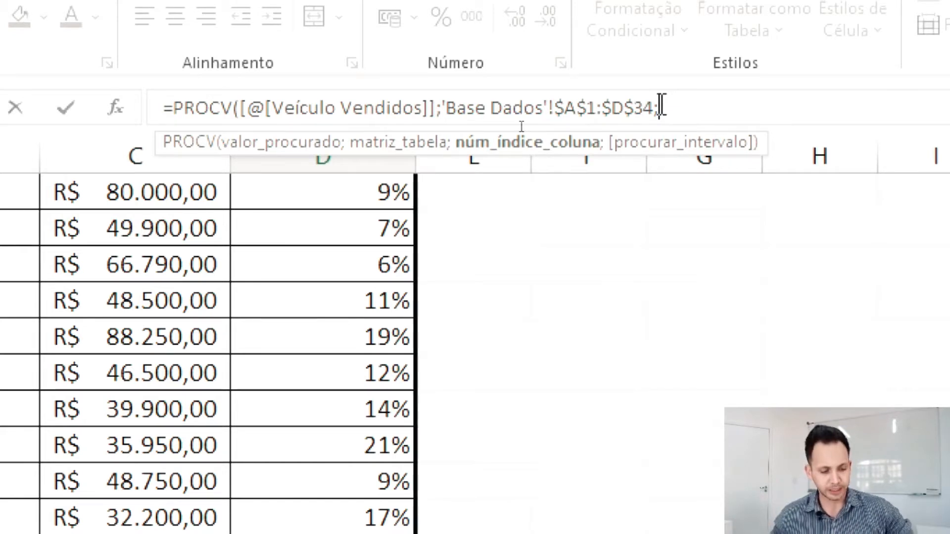
Complete the PROCV formula with column index 2 and 0 for exact match, and enter it in the Fabricante column
scroll(237, 405, "up", 6)
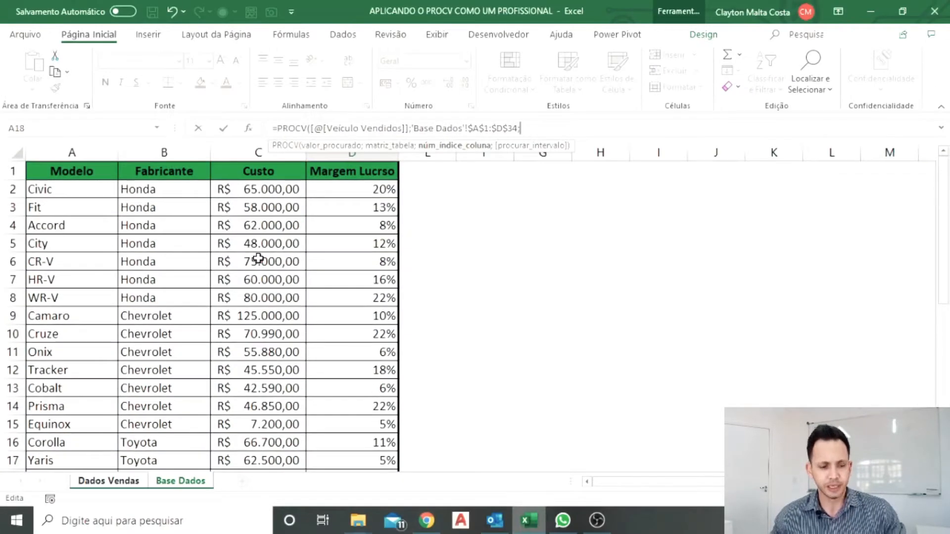
left_click_drag(172, 167, 162, 341)
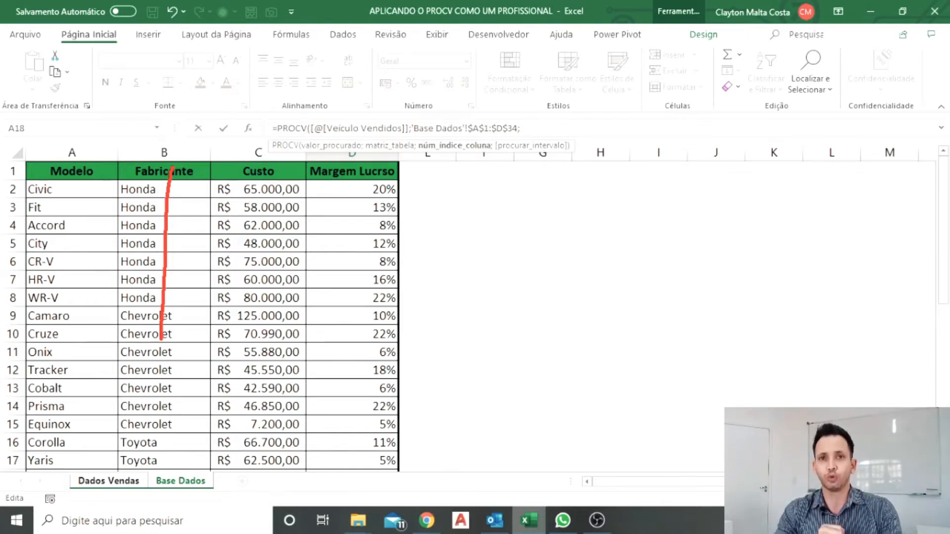
key("Escape")
key("ctrl+4")
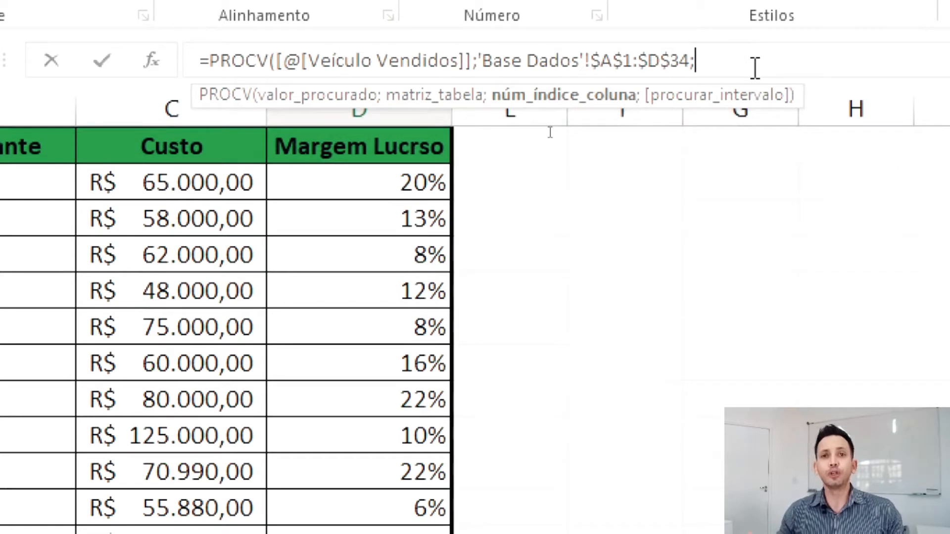
type(";")
key("Left")
type("2;")
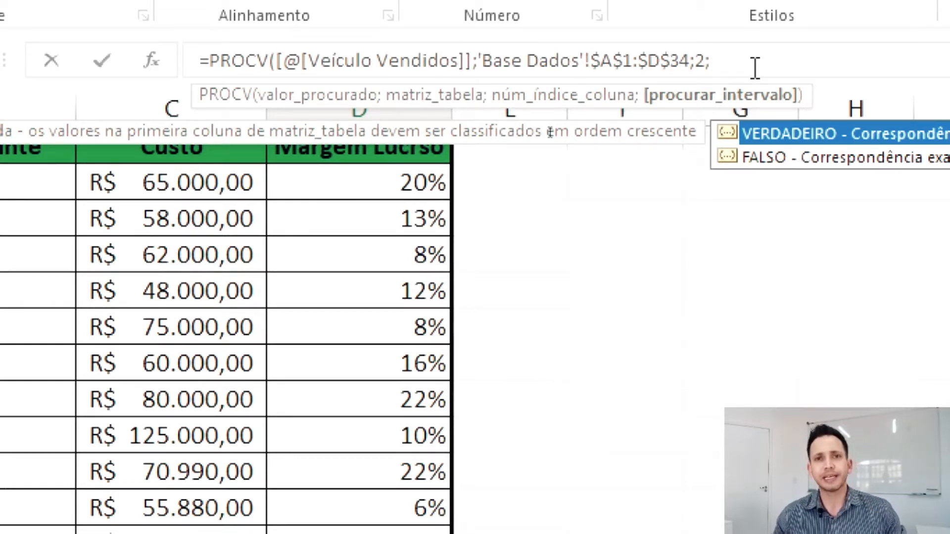
type("0")
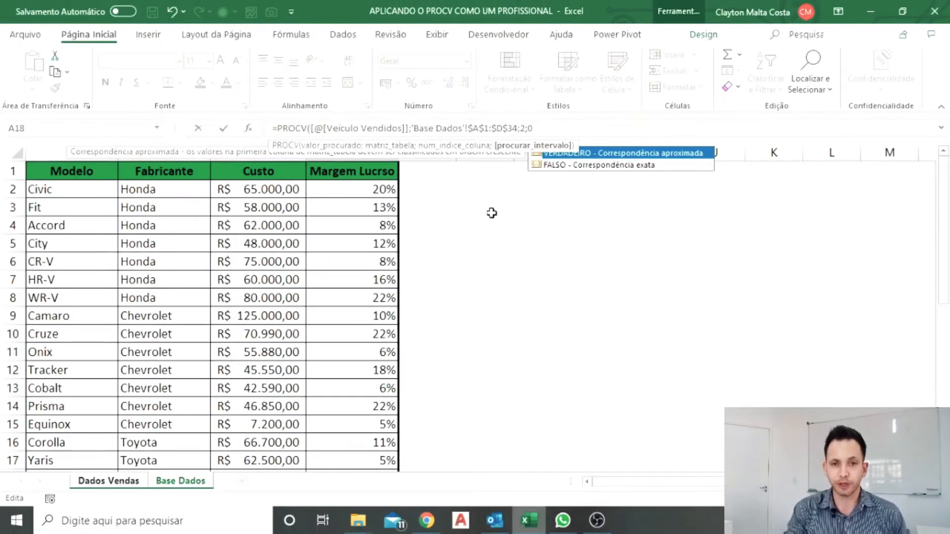
type(")")
key("Return")
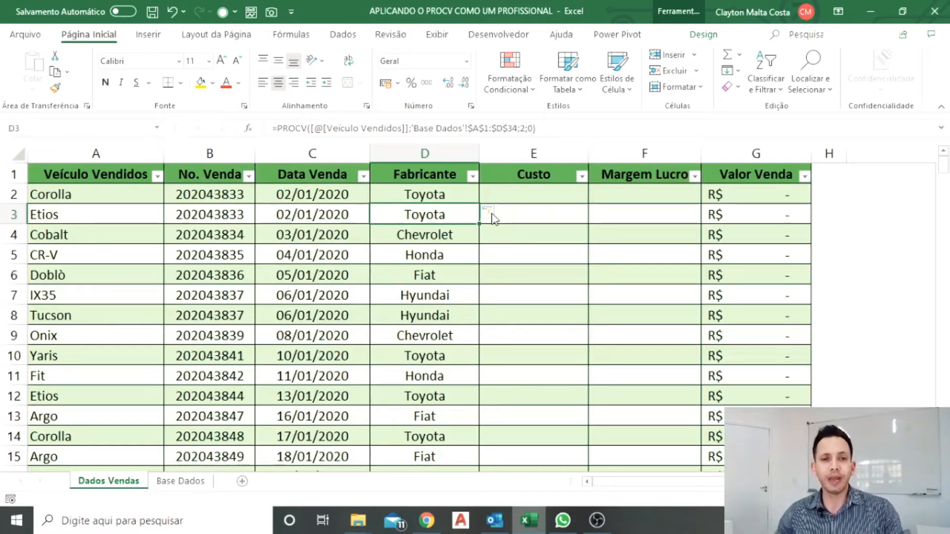
Clear all the PROCV formulas from the Fabricante column, starting at D2, and return to cell D2
left_click(449, 190)
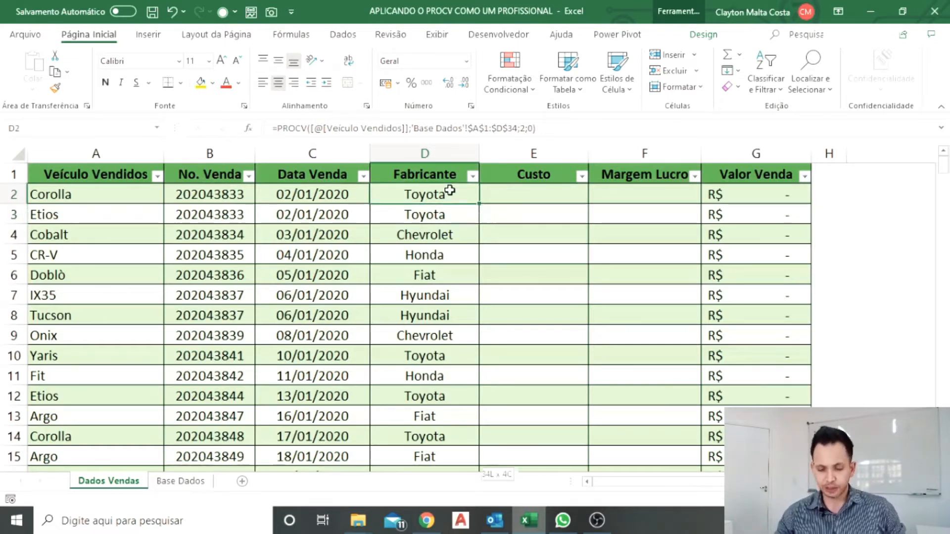
key("ctrl+shift+Down")
key("Delete")
key("ctrl+BackSpace")
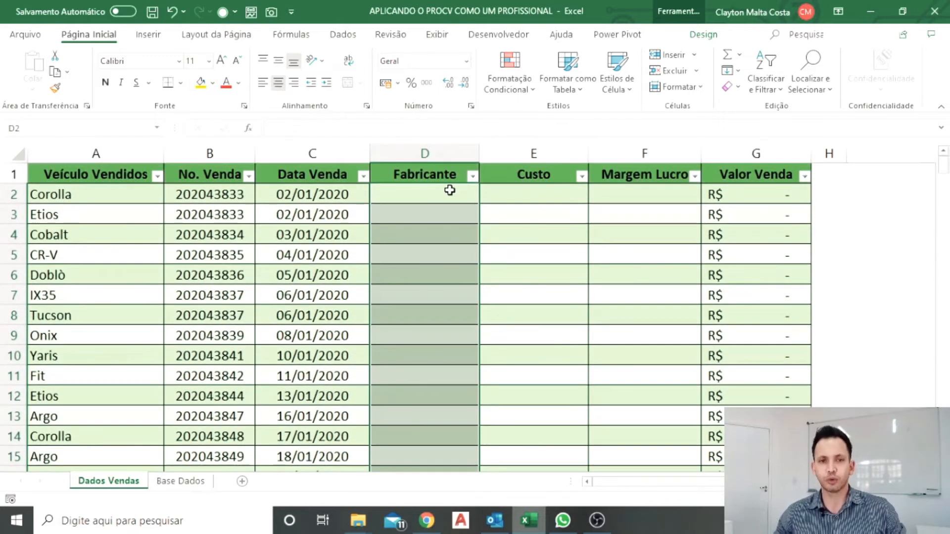
left_click(450, 191)
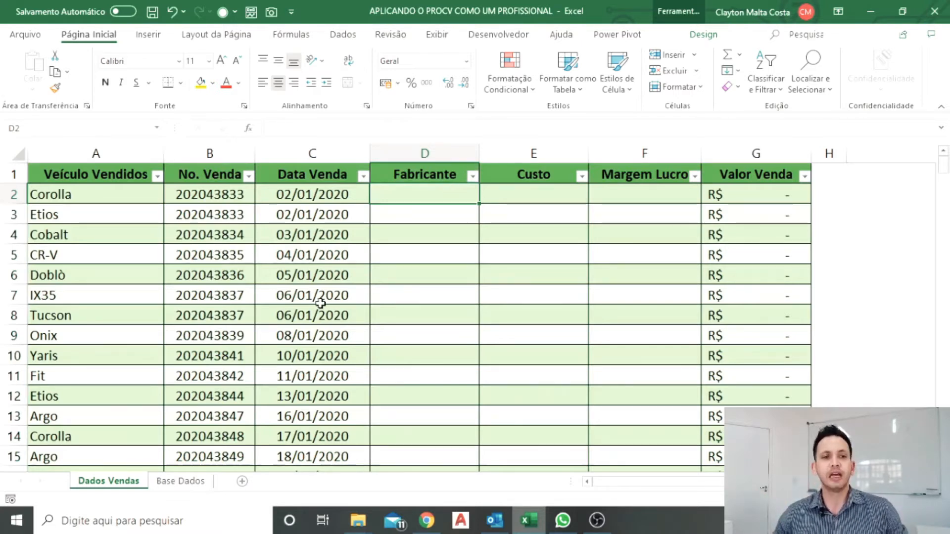
On the Base Dados sheet, select the whole vehicle table A1:D34 starting from the Modelo header
left_click(179, 481)
left_click(256, 367)
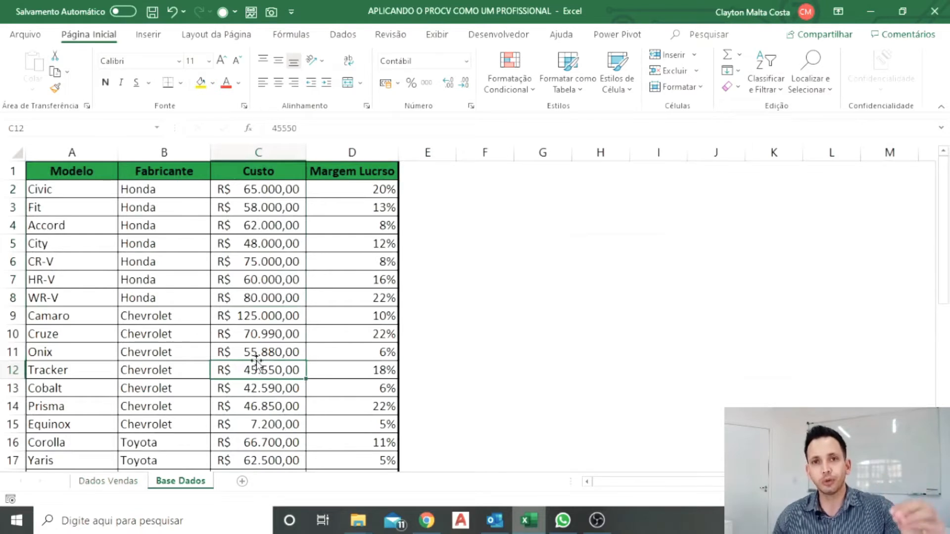
left_click(226, 320)
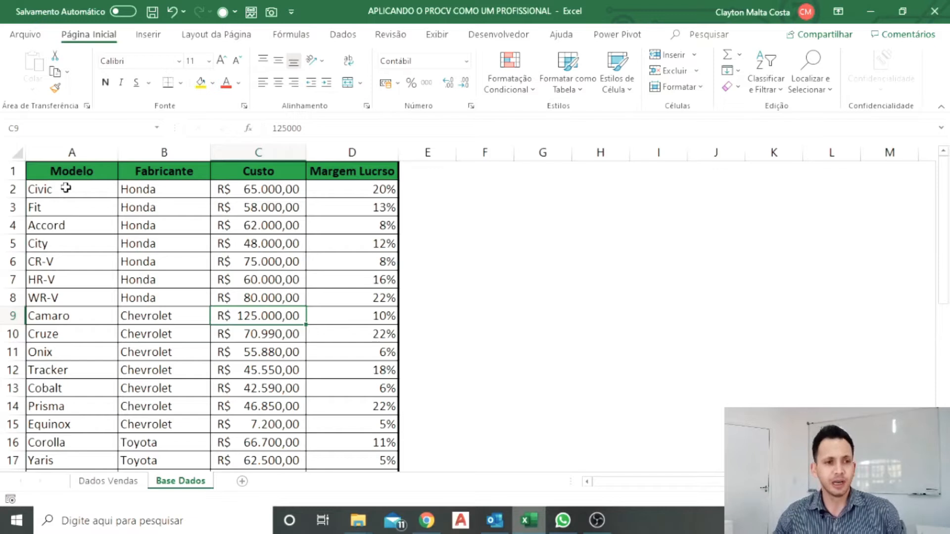
left_click(69, 171)
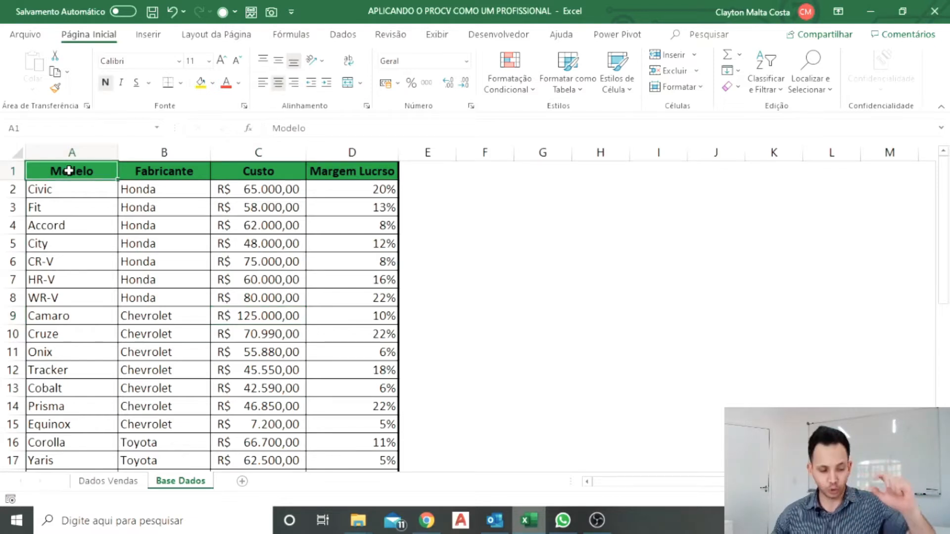
key("ctrl+shift+Right")
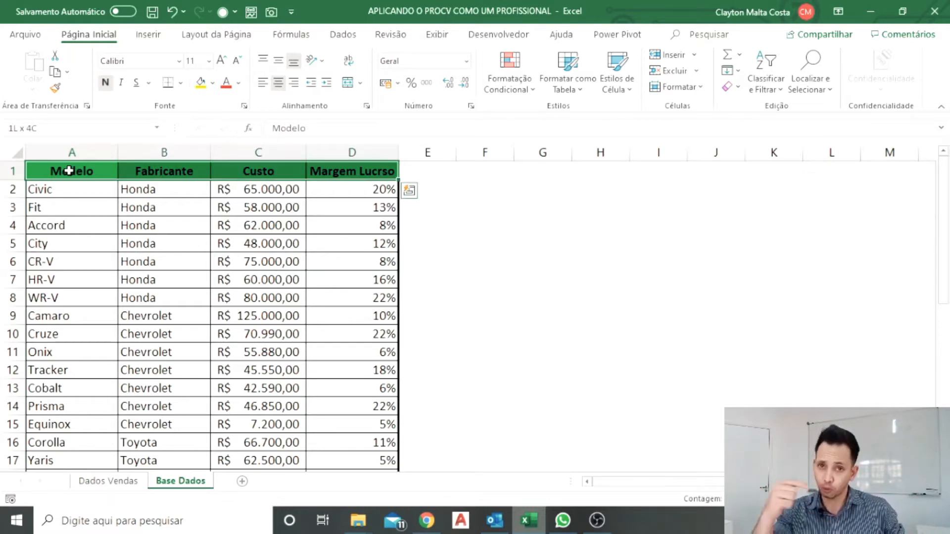
key("ctrl+shift+Down")
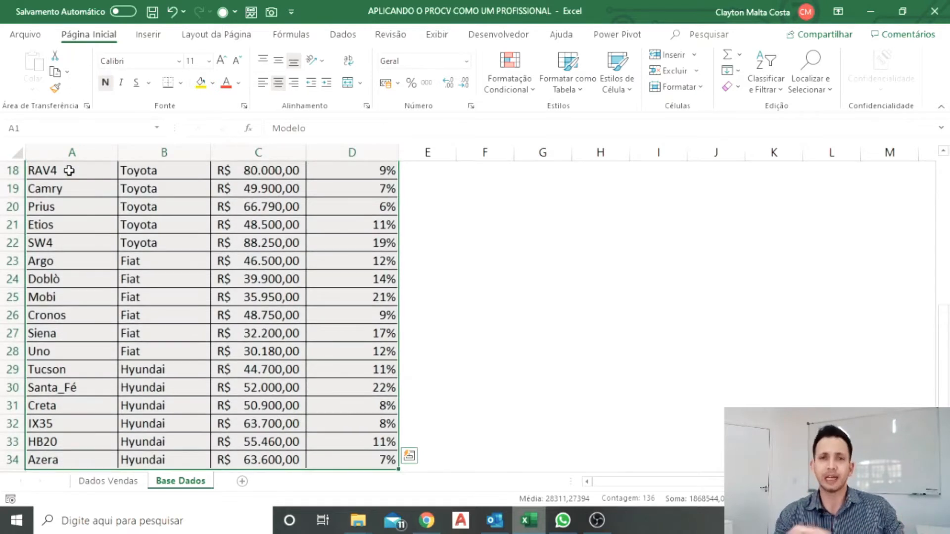
scroll(68, 171, "up", 6)
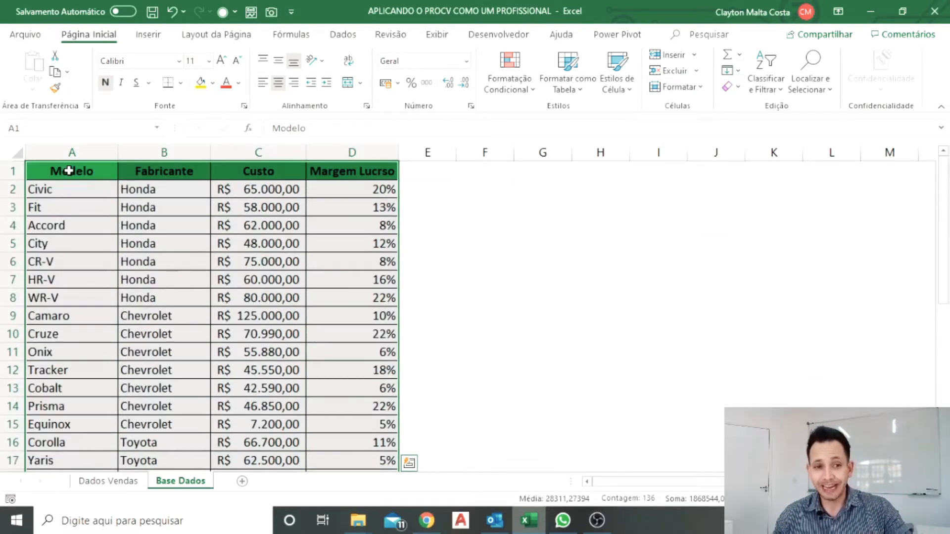
Reselect the whole vehicle table A1:D34 on the Base Dados sheet and name the range mMatriz
left_click(177, 302)
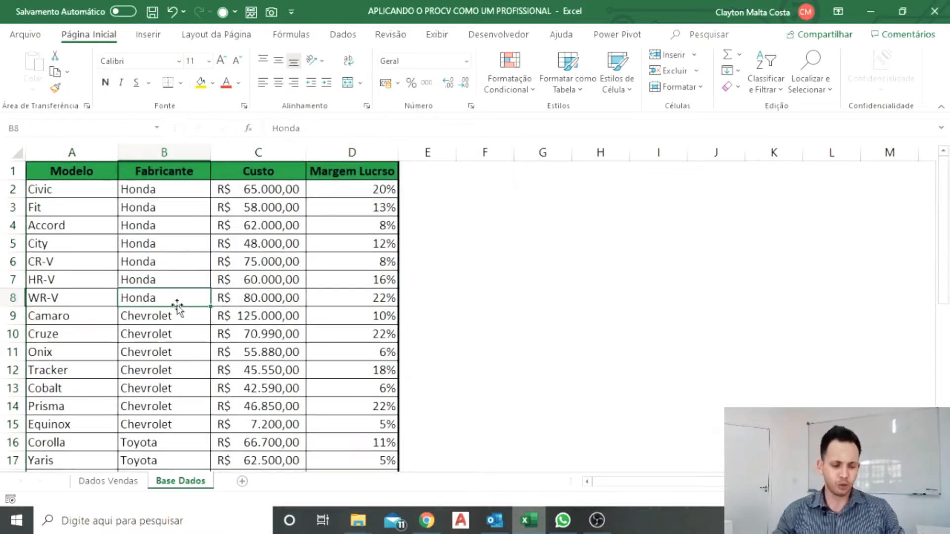
key("ctrl+a")
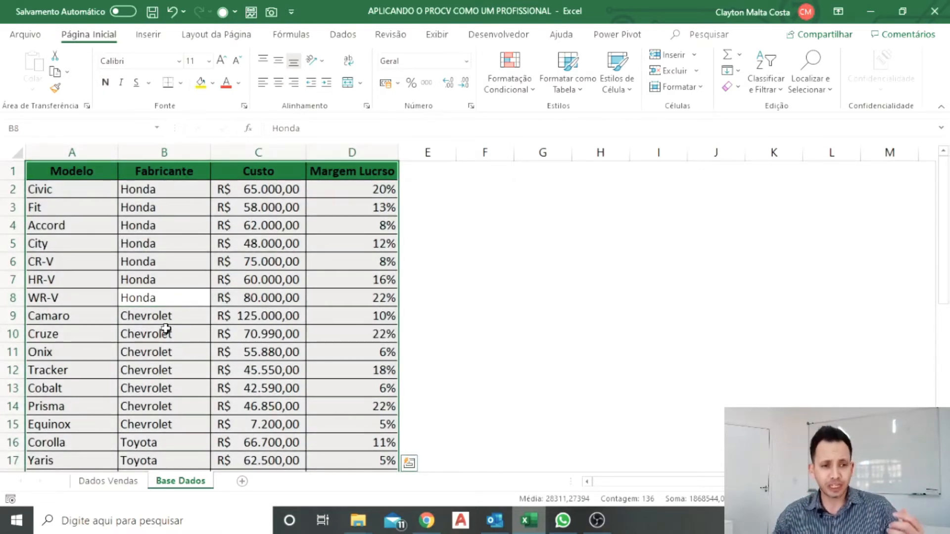
left_click(166, 330)
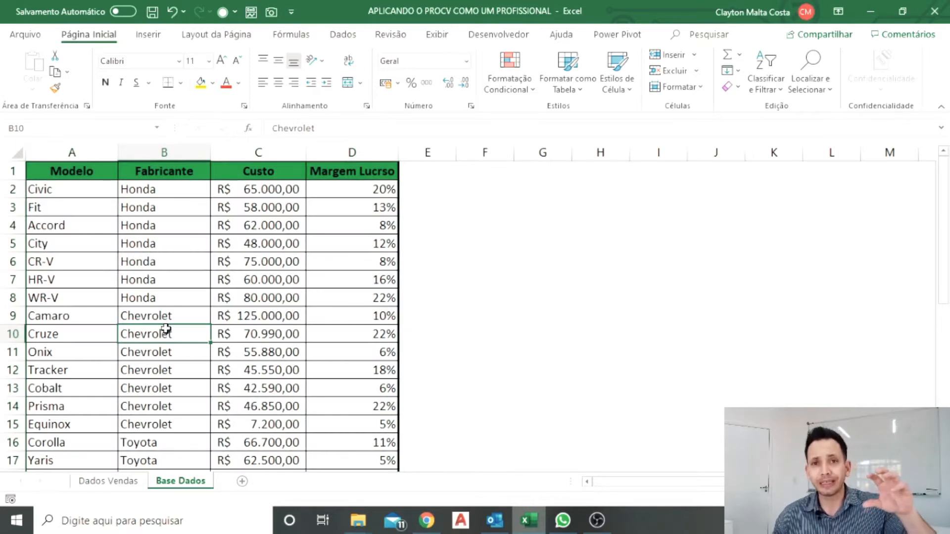
key("ctrl+a")
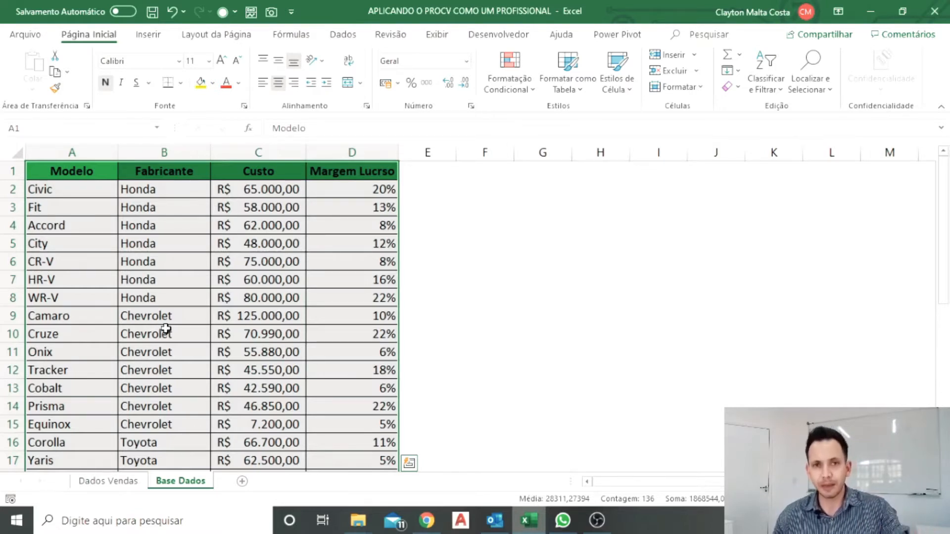
left_click(45, 130)
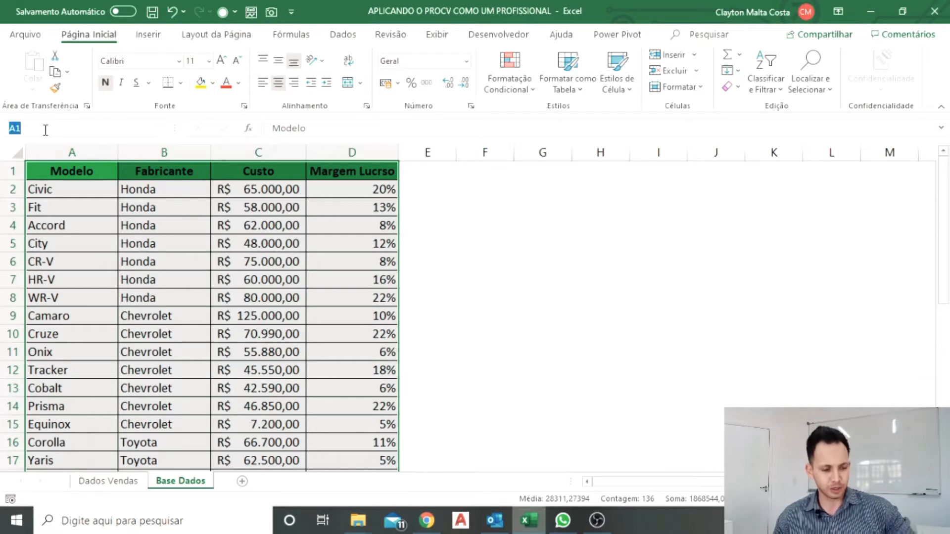
key("Escape")
left_click(26, 126)
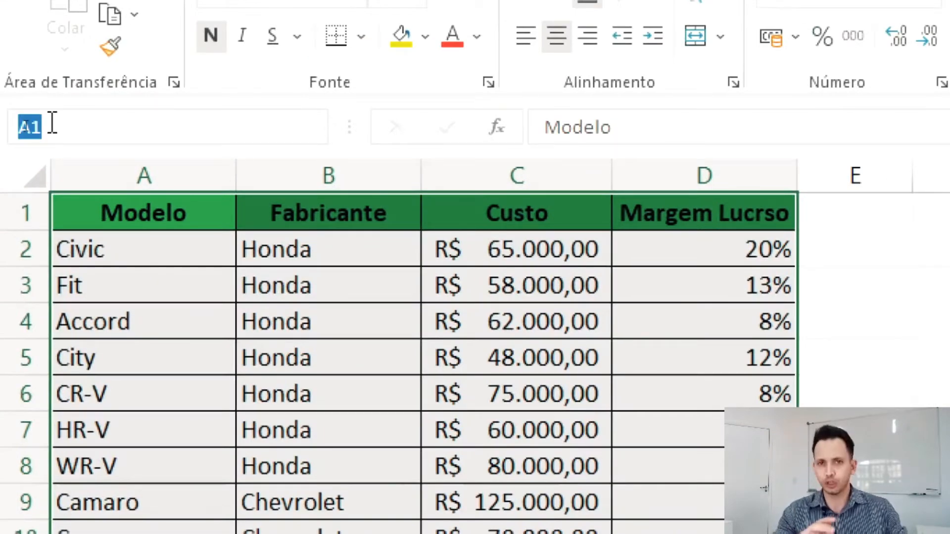
type("mMatriz")
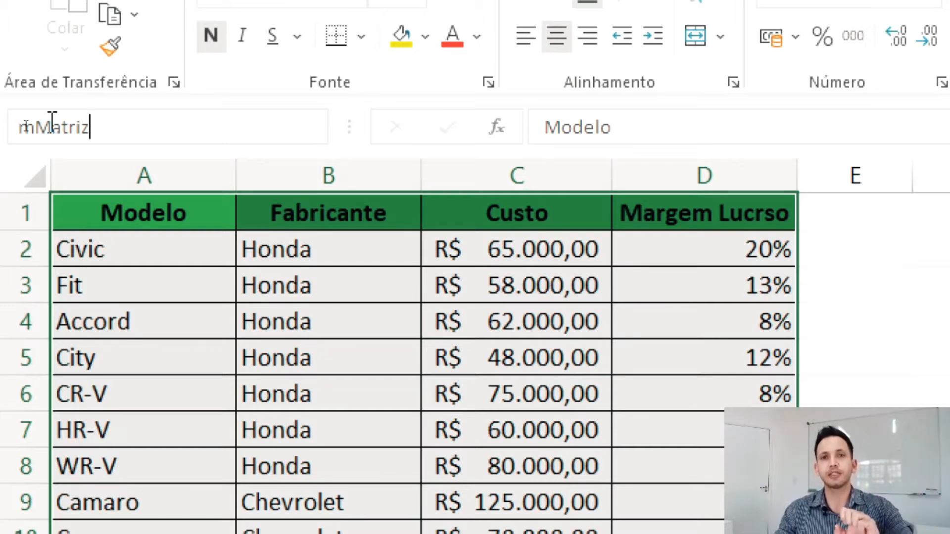
key("Return")
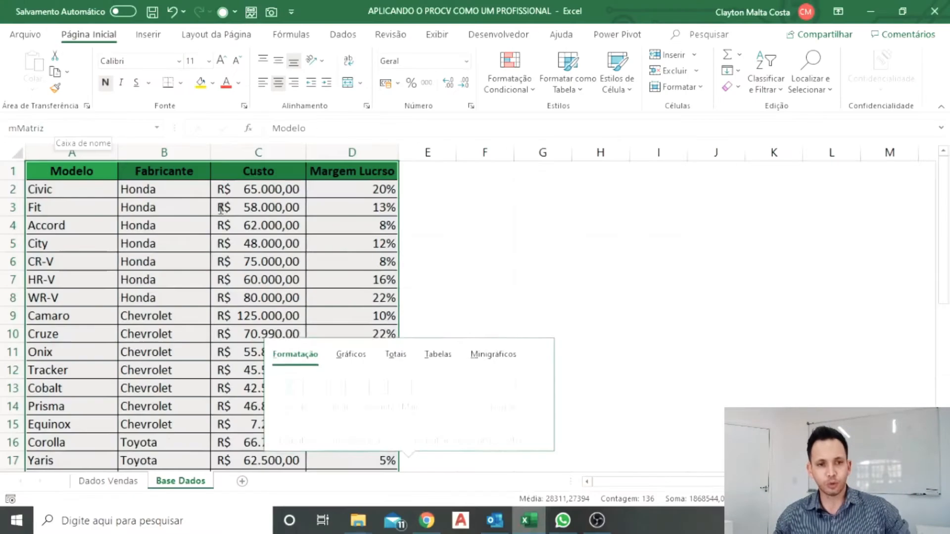
Deselect the vehicle table and recall the mMatriz named range to check which cells it covers
left_click(443, 241)
left_click(156, 128)
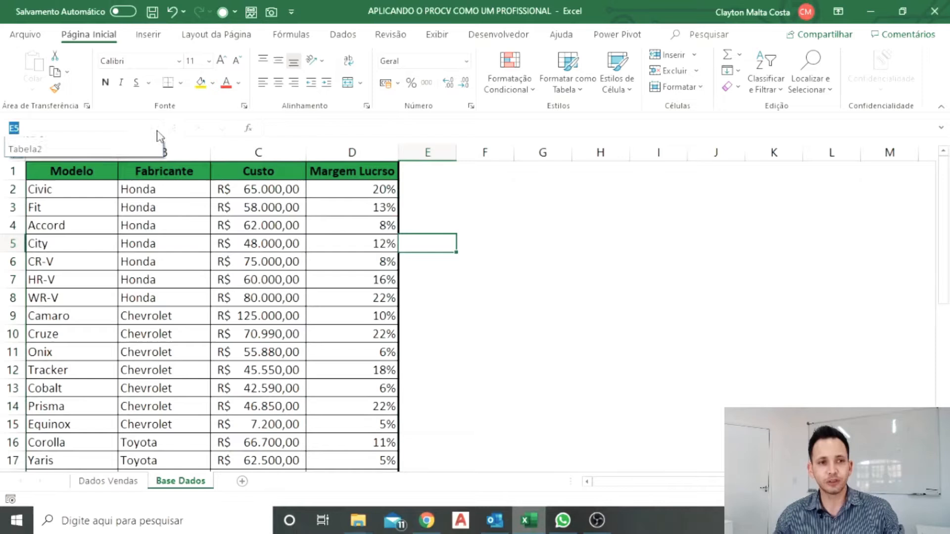
left_click(57, 143)
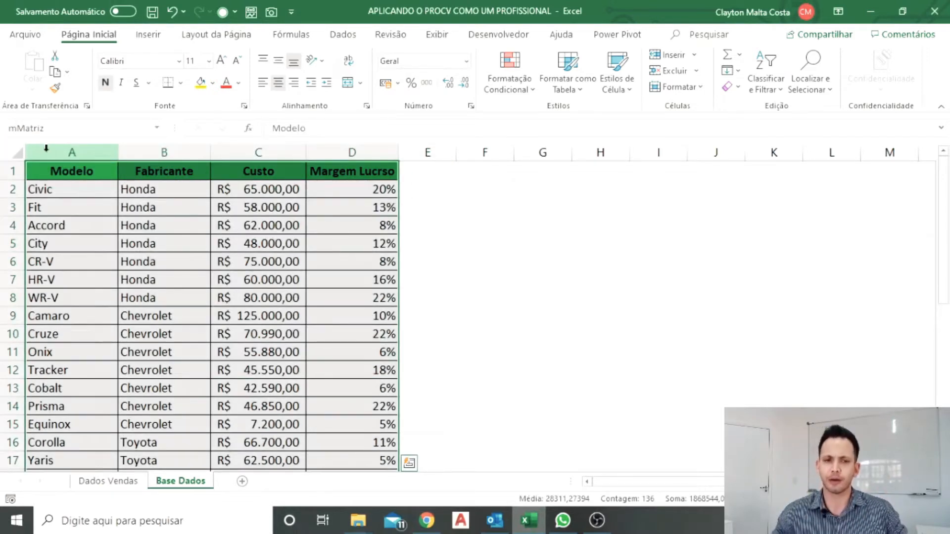
left_click(109, 481)
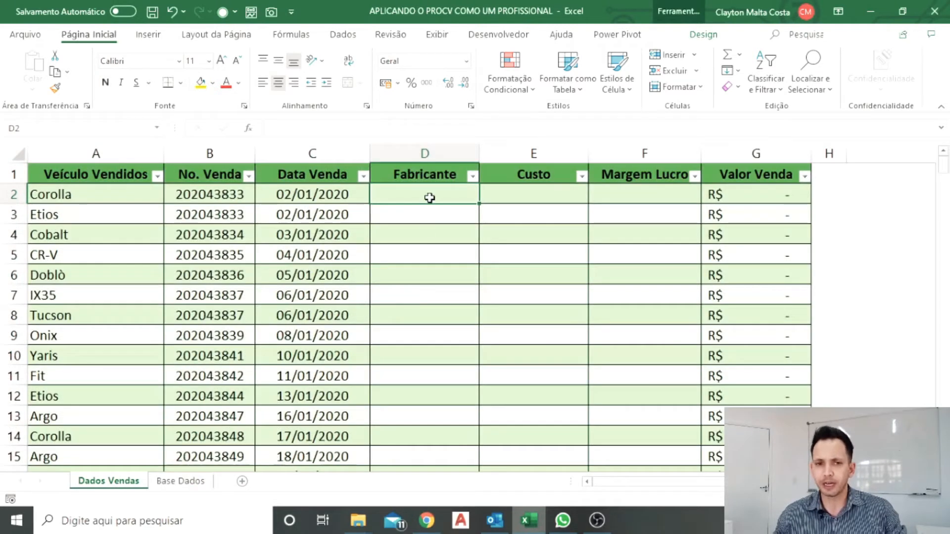
key("ctrl")
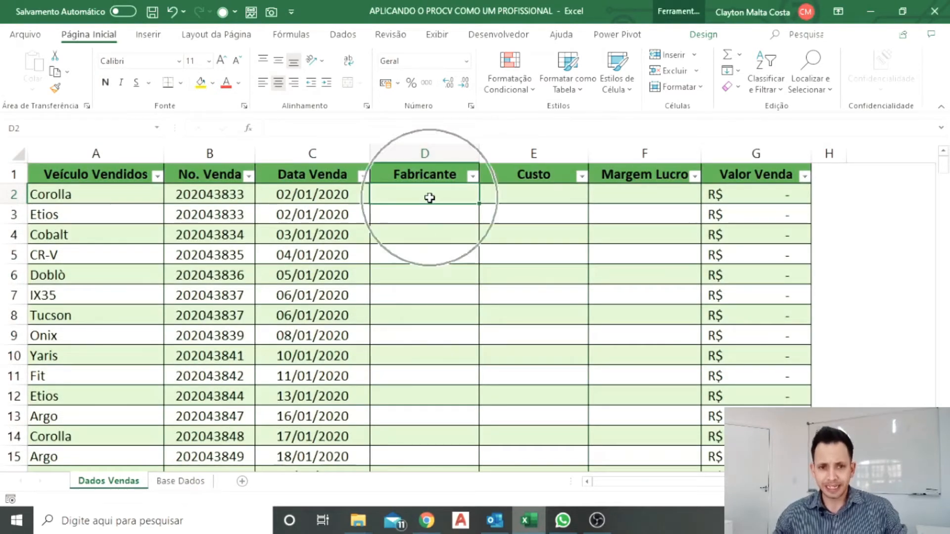
key("ctrl")
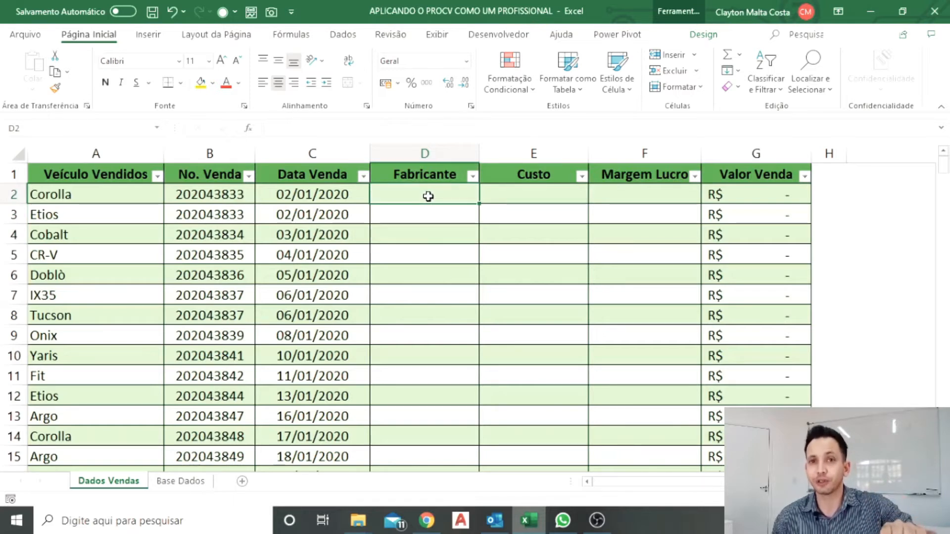
key("ctrl+shift+Down")
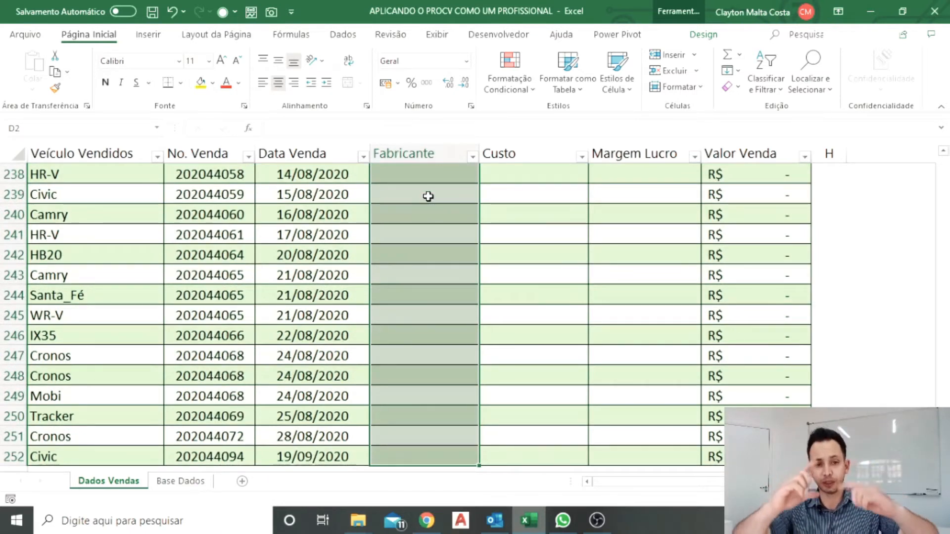
key("F2")
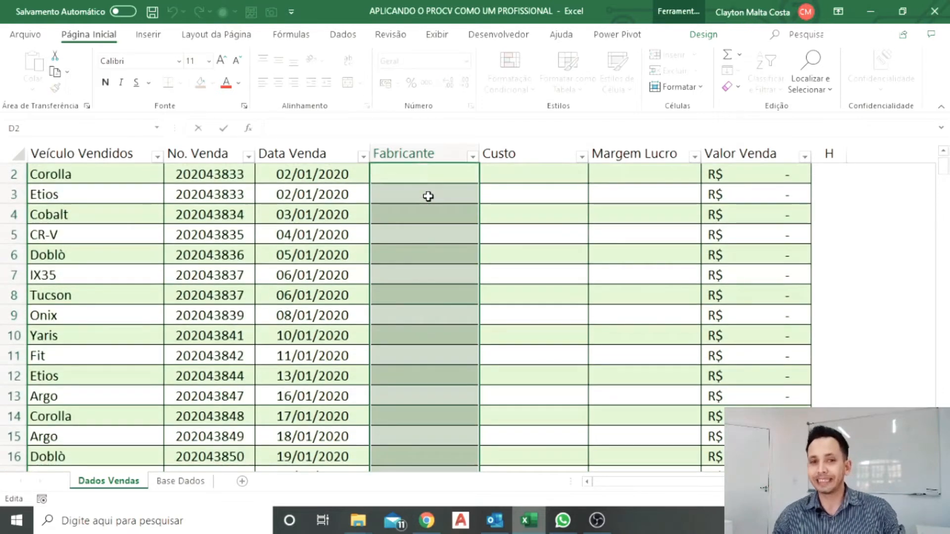
scroll(429, 197, "up", 1)
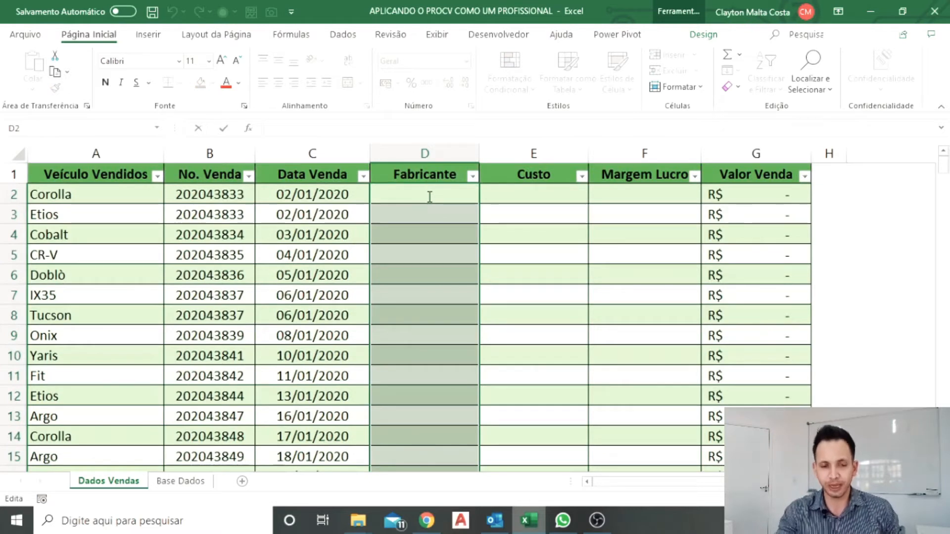
type("=")
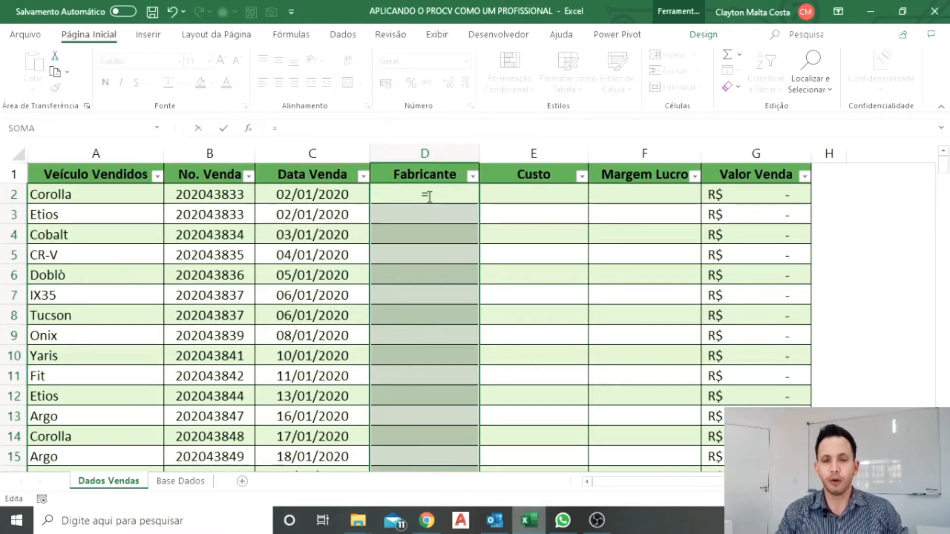
type("procv")
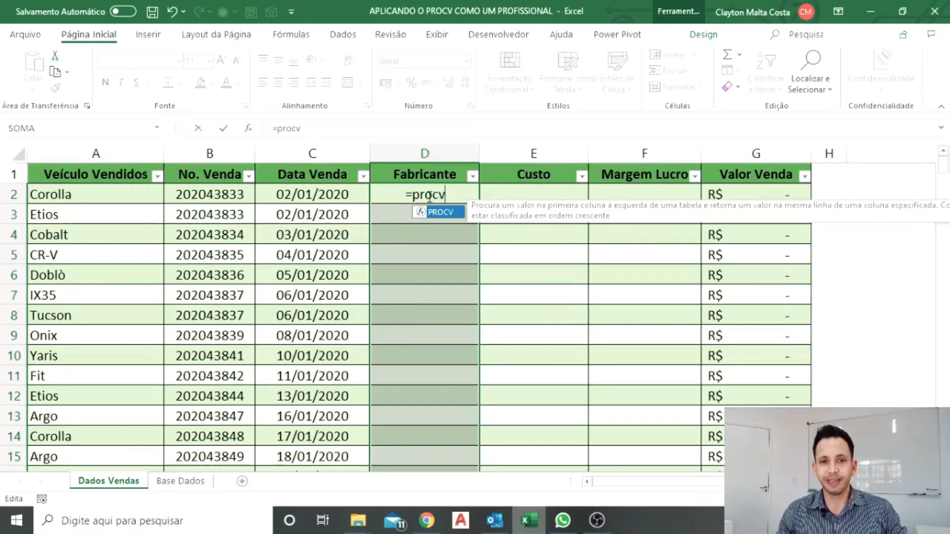
key("Tab")
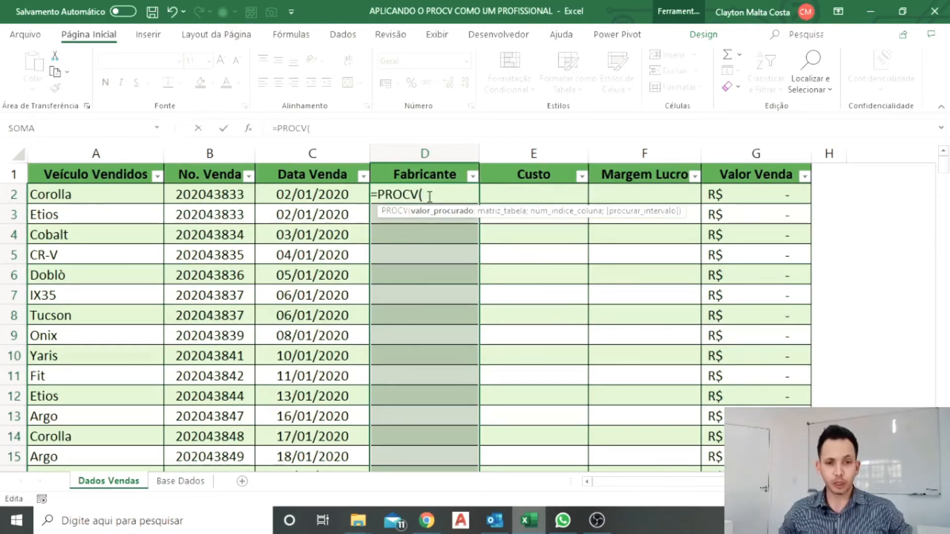
key("Escape")
Examine the order of the Fabricante, Custo and profit margin columns within the vehicle table on the Base Dados sheet
left_click(192, 481)
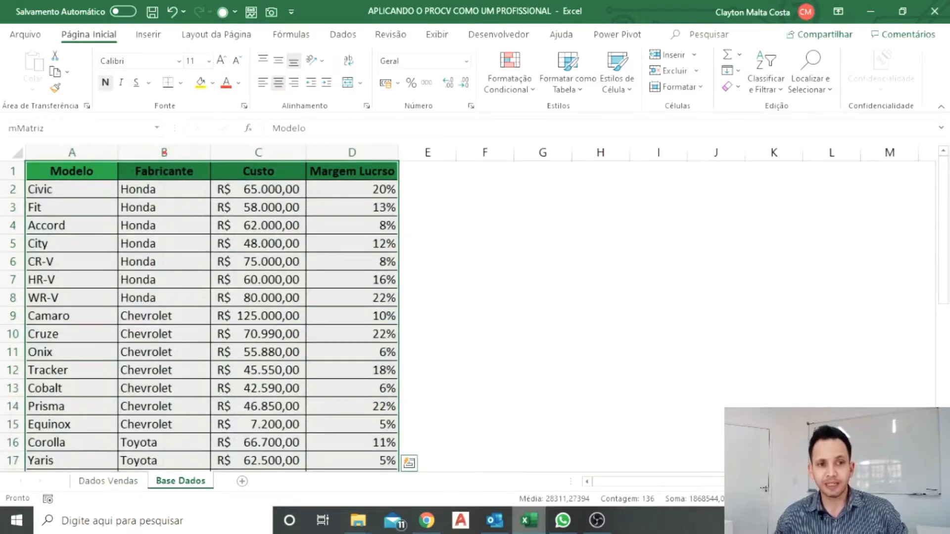
left_click_drag(170, 173, 172, 252)
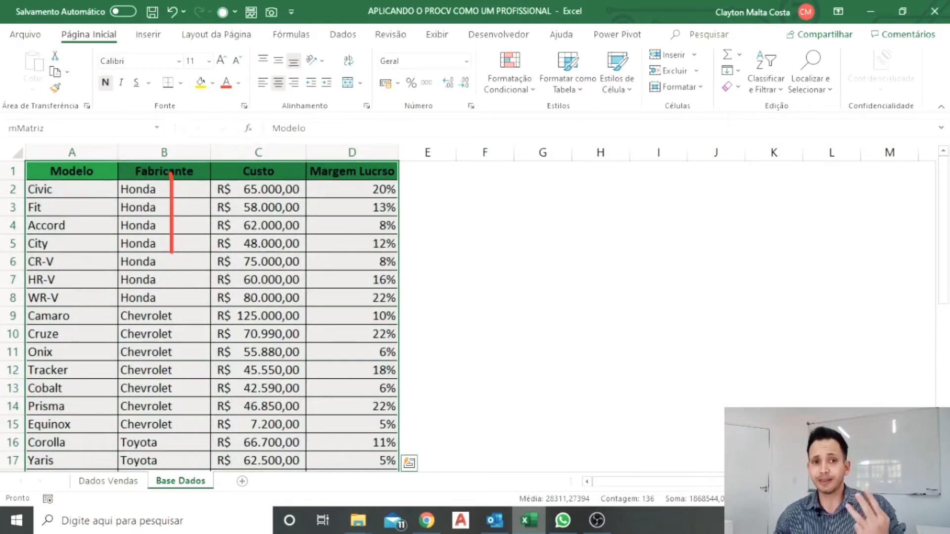
left_click_drag(268, 168, 275, 267)
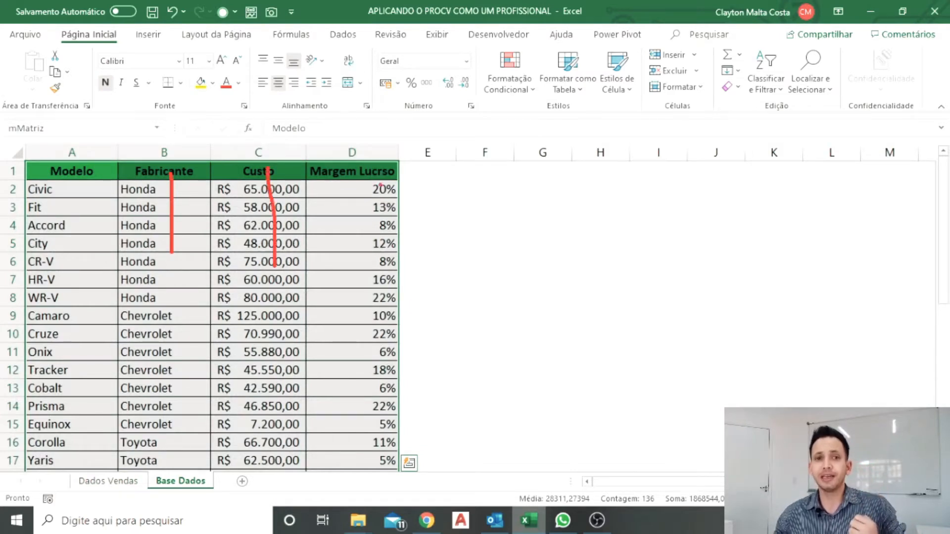
left_click_drag(370, 171, 370, 236)
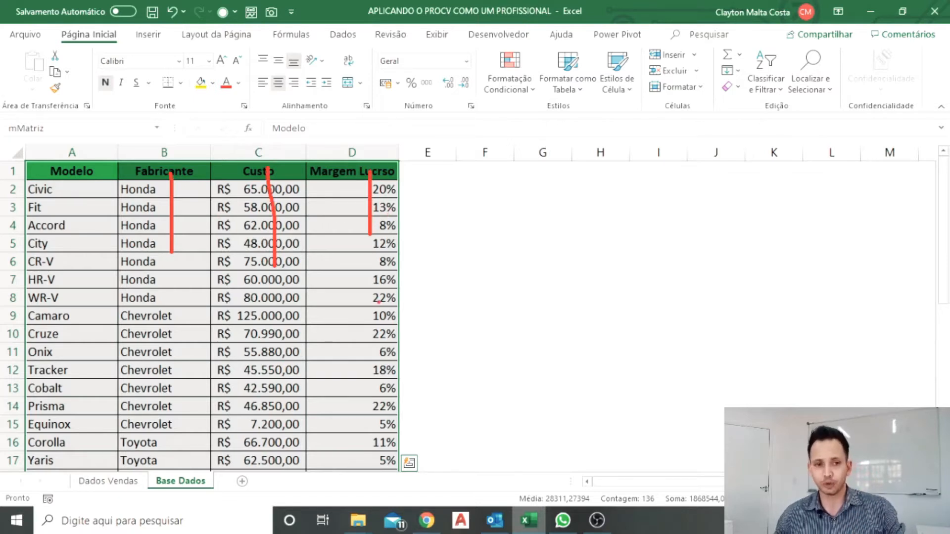
key("Escape")
On the Dados Vendas sheet, select the Fabricante cells D2:D252 and begin a PROCV formula in them
left_click(110, 481)
left_click(423, 192)
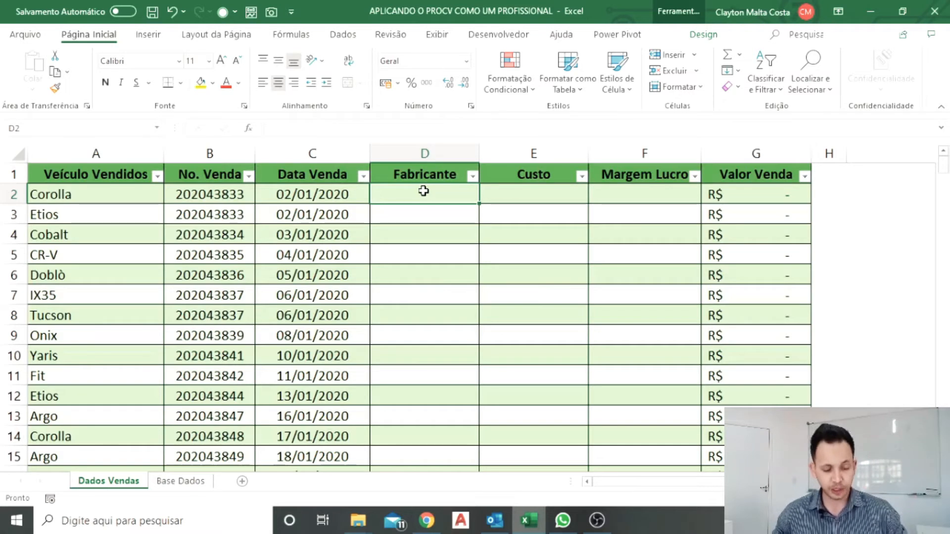
key("ctrl+shift+Down")
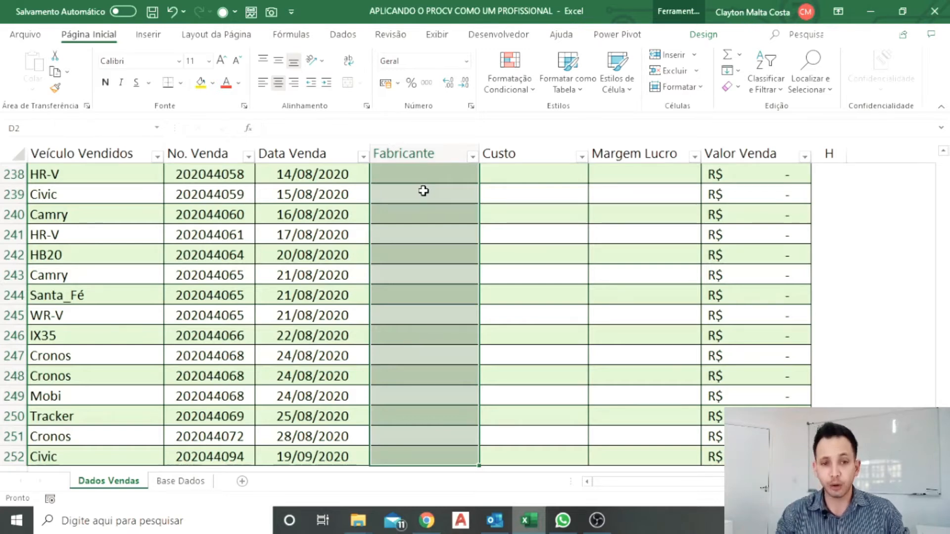
type("=procv")
key("Tab")
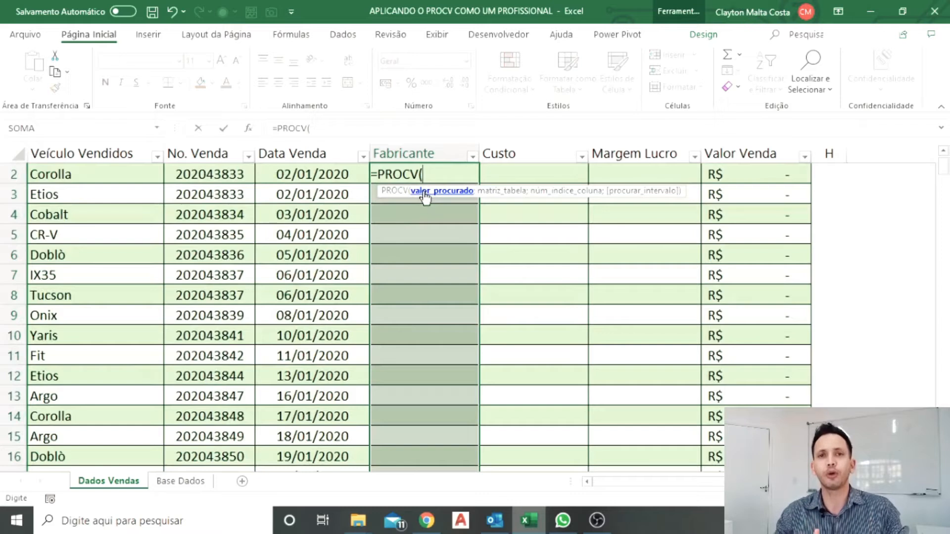
Use A2 as the PROCV lookup value, locking only its column as $A2
left_click(89, 180)
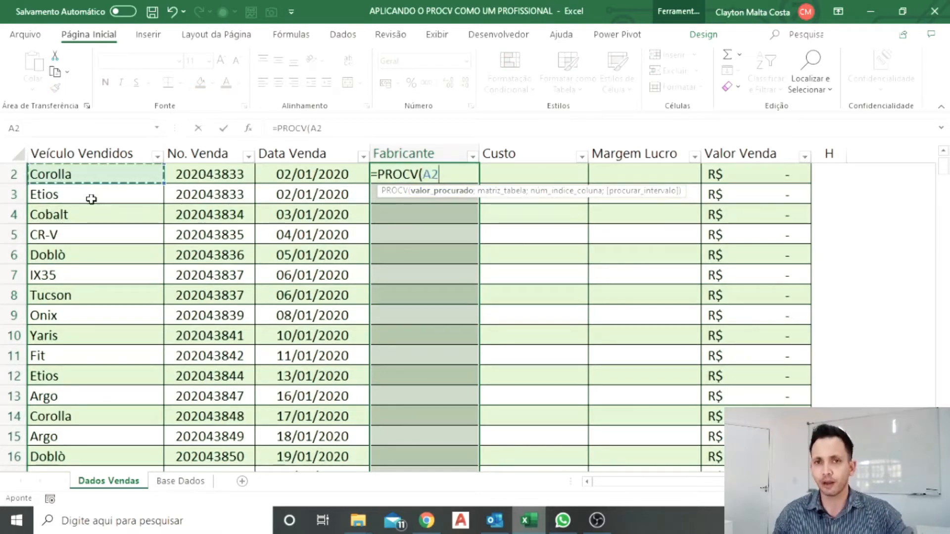
scroll(268, 262, "up", 1)
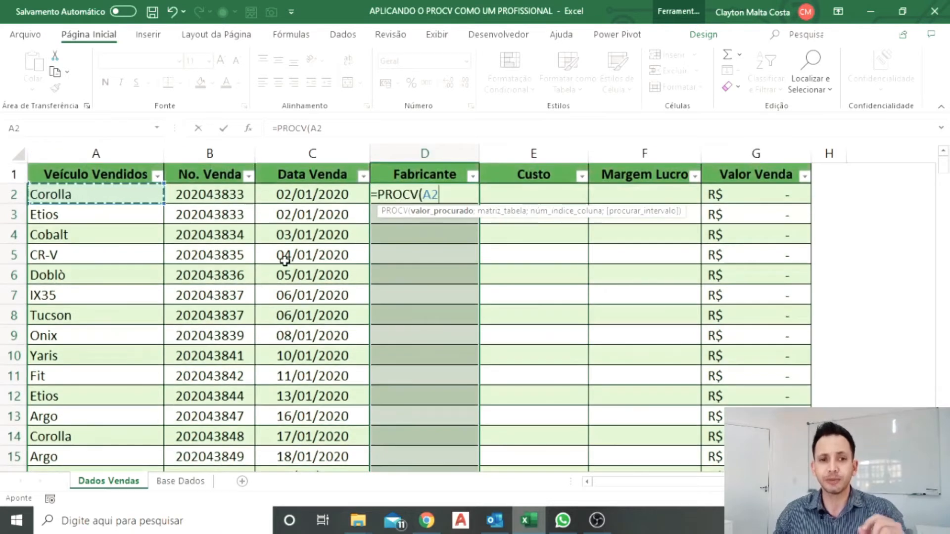
key("F4")
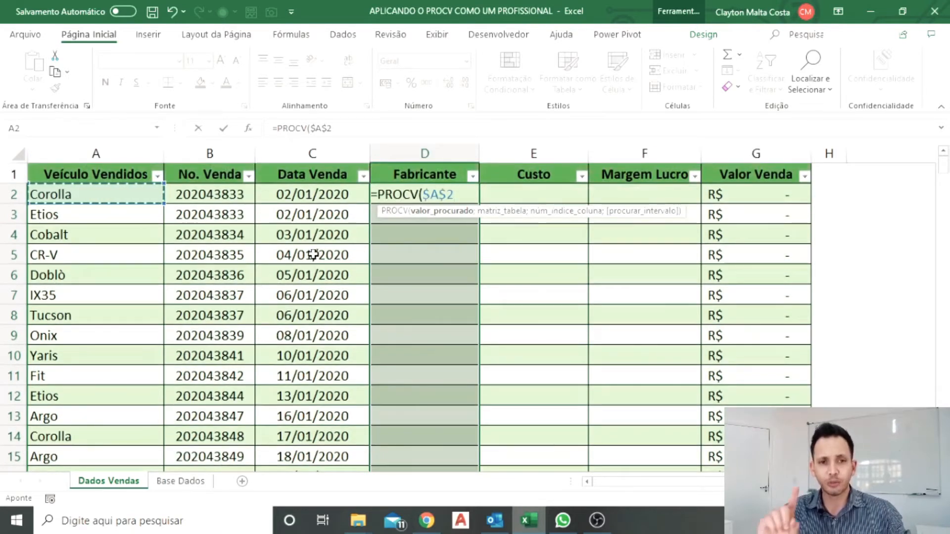
key("F4")
key("F4")
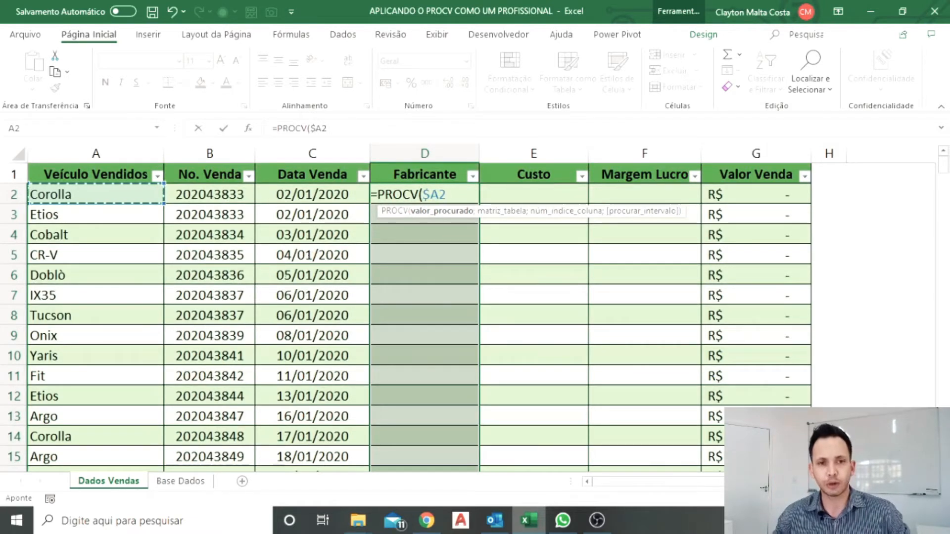
mouse_move(97, 154)
left_mouse_down()
mouse_move(96, 457)
mouse_move(97, 155)
left_mouse_up()
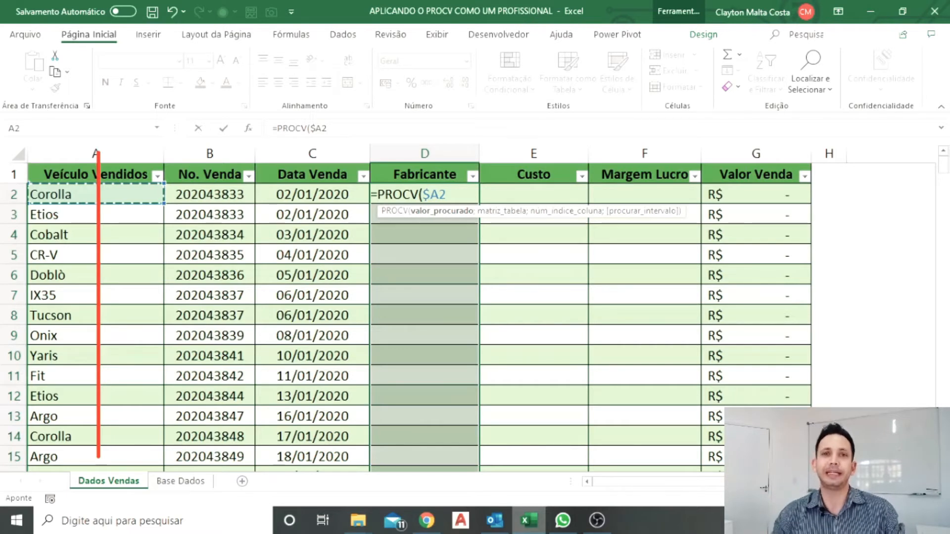
key("Escape")
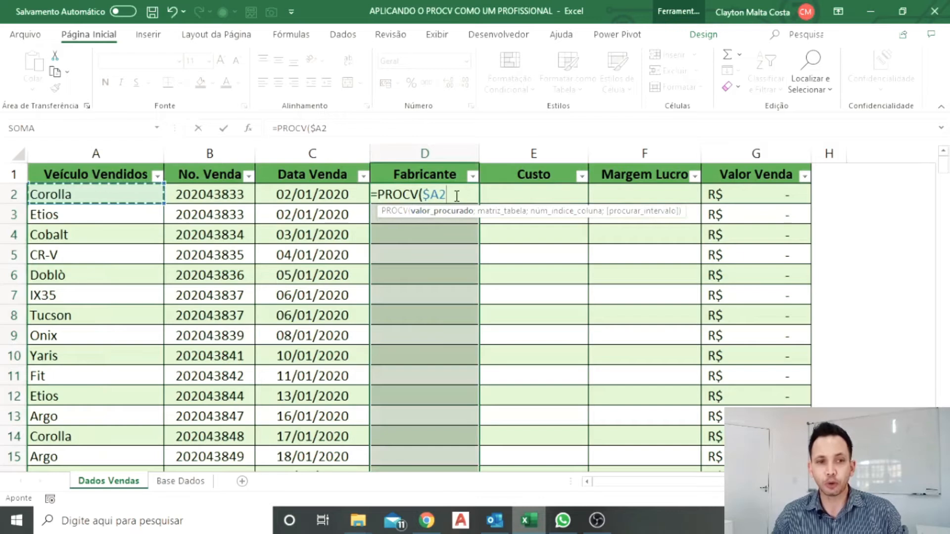
Set the named range mMatriz as the table array of the PROCV formula
type(";")
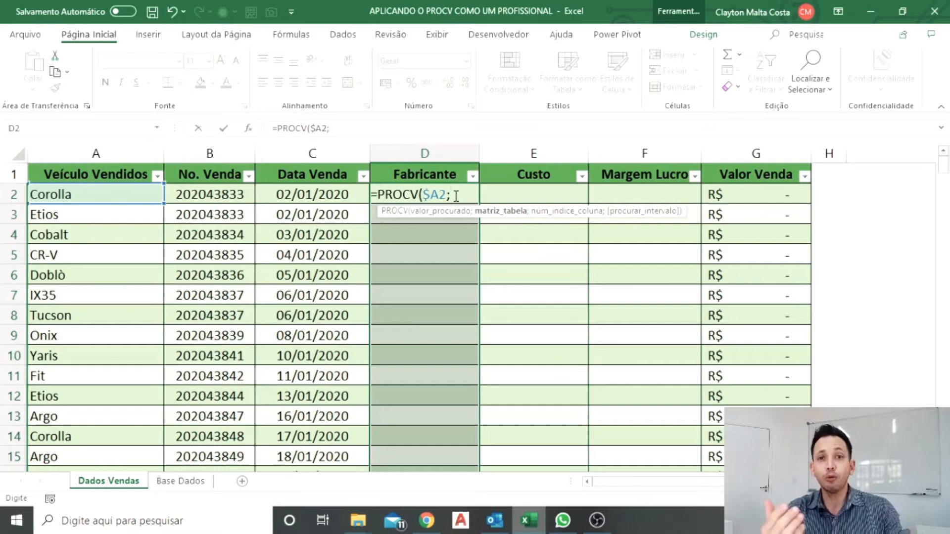
type("mm")
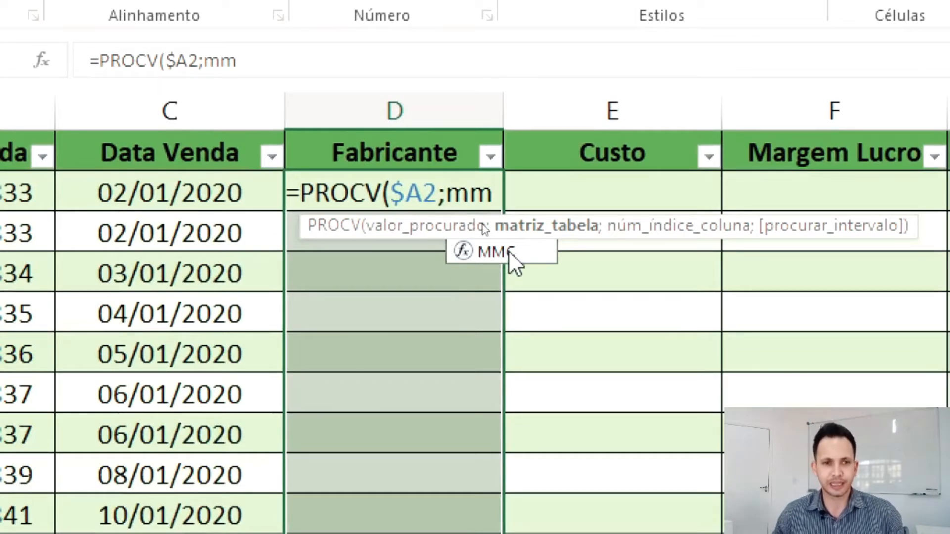
left_click_drag(305, 226, 233, 297)
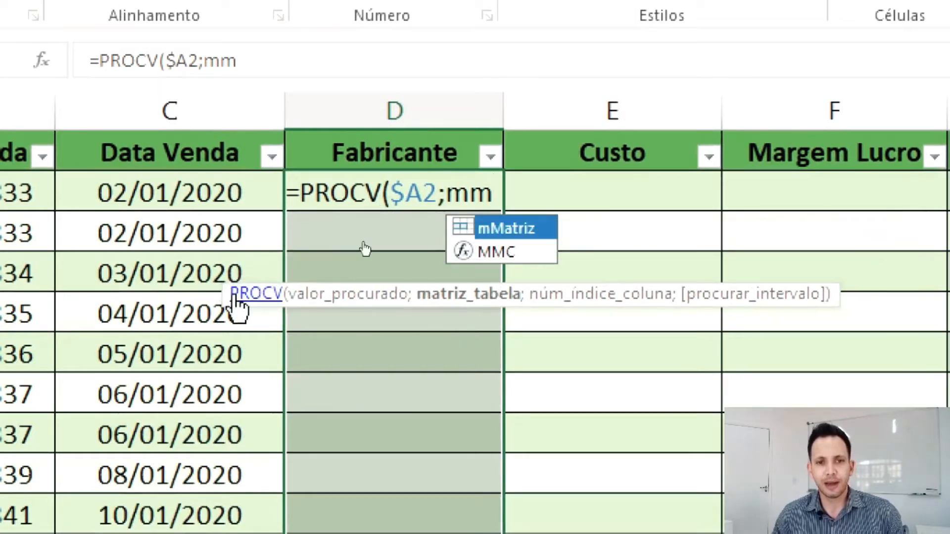
double_click(531, 229)
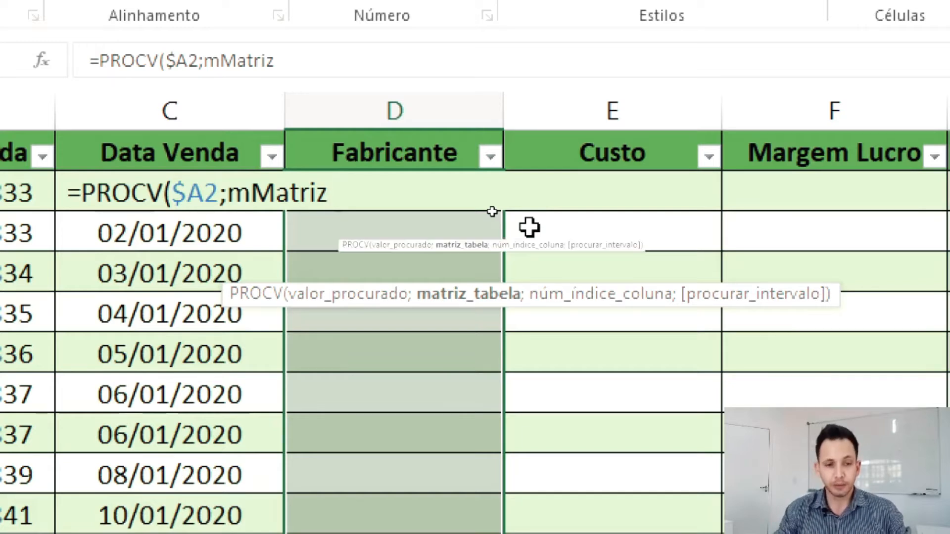
Complete the formula as =PROCV($A2;mMatriz;2;0) and enter it in all the selected Fabricante cells at once
type(";")
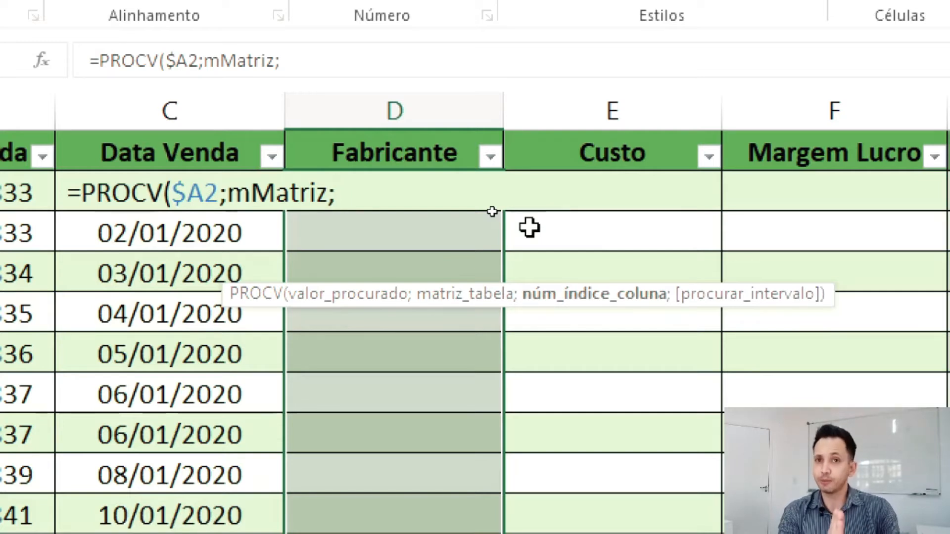
type("2;")
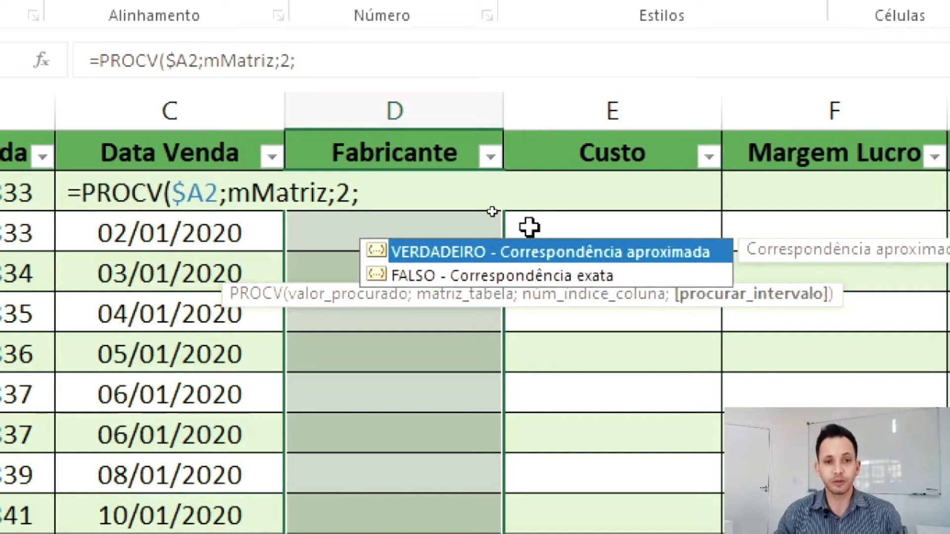
type("0)")
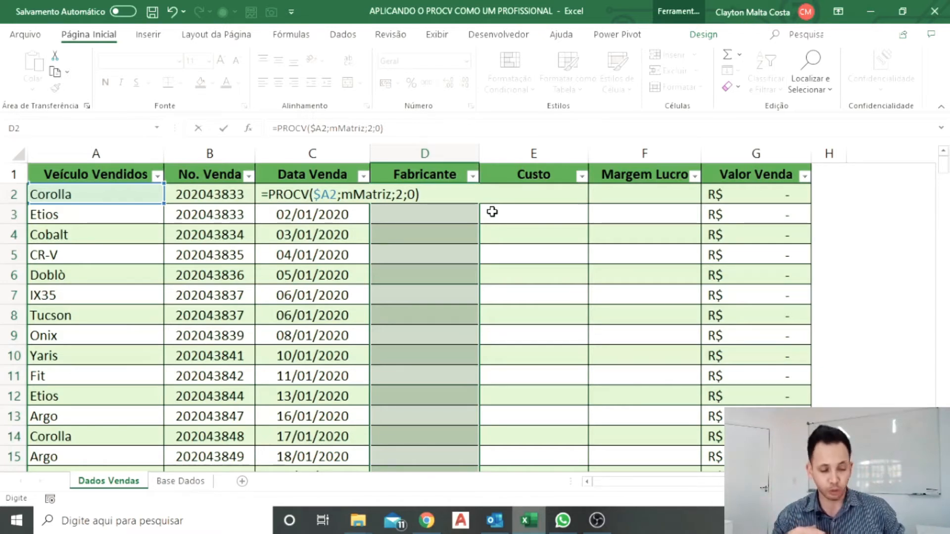
key("ctrl+Return")
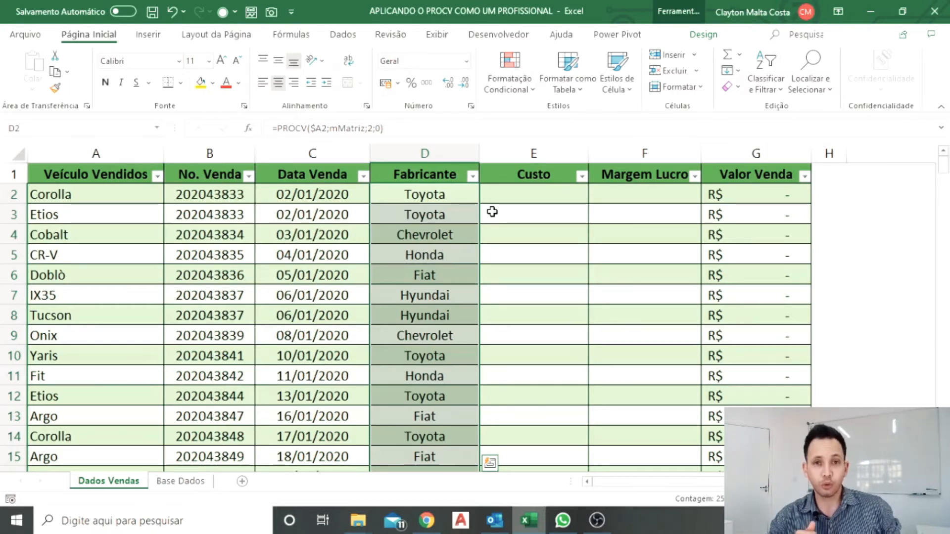
Copy the Fabricante column's PROCV formulas and paste them into the Custo column starting at E2
key("ctrl+c")
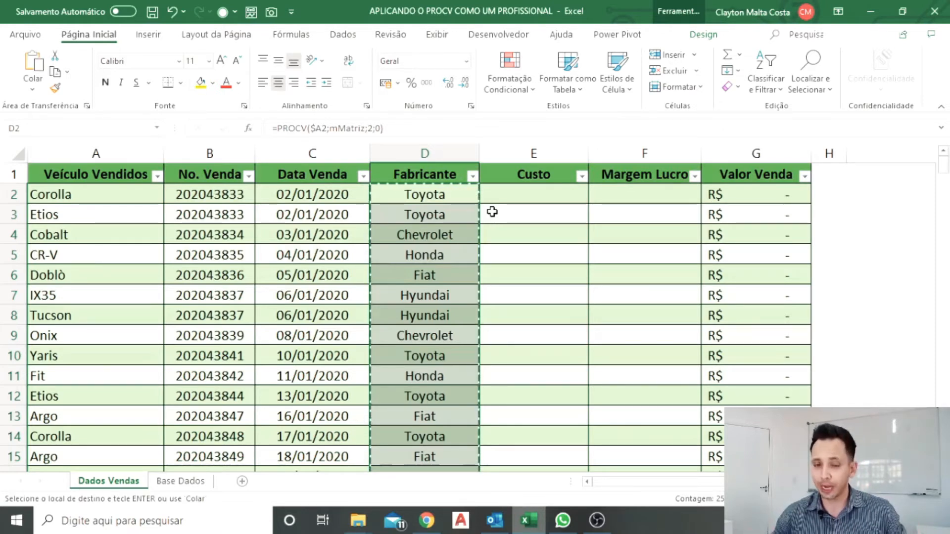
left_click(529, 191)
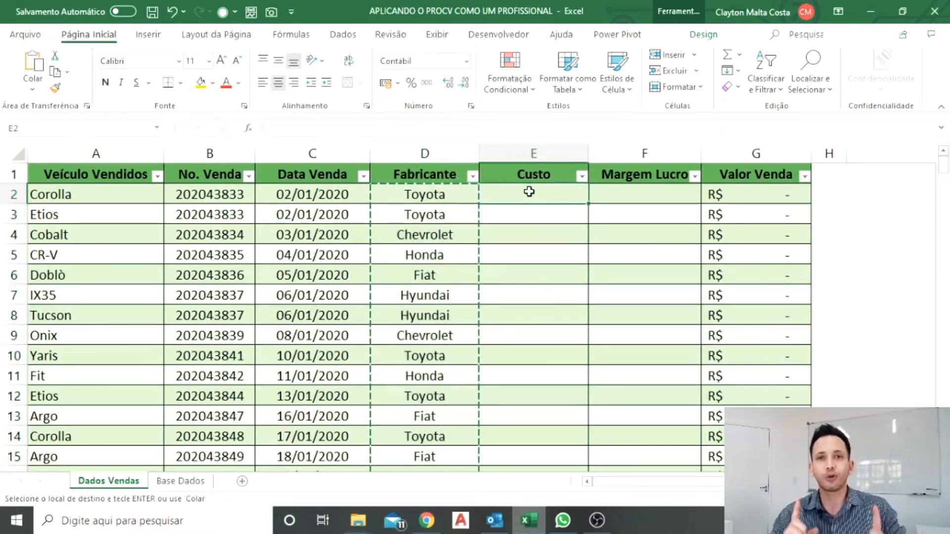
key("ctrl+v")
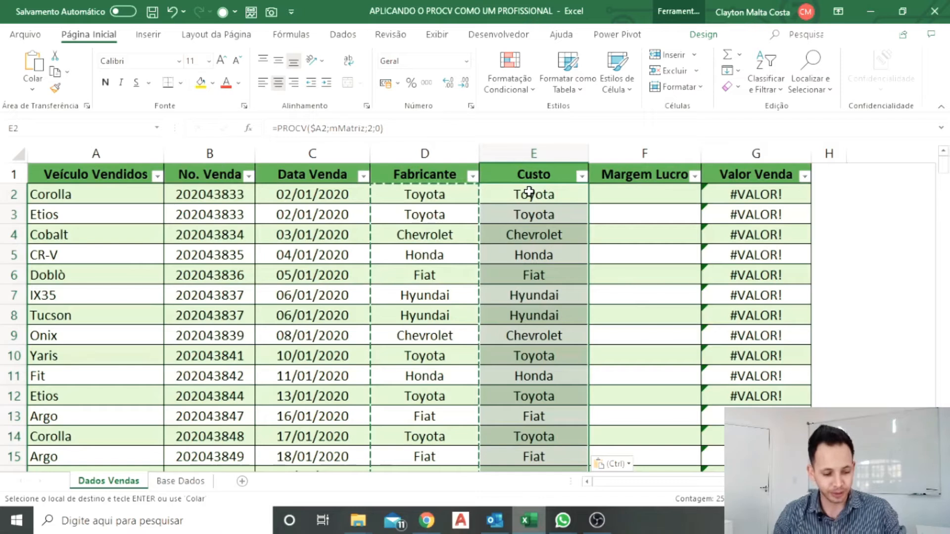
Change the PROCV column index to 3 in all selected Custo cells at once and apply the accounting currency format to them
double_click(530, 193)
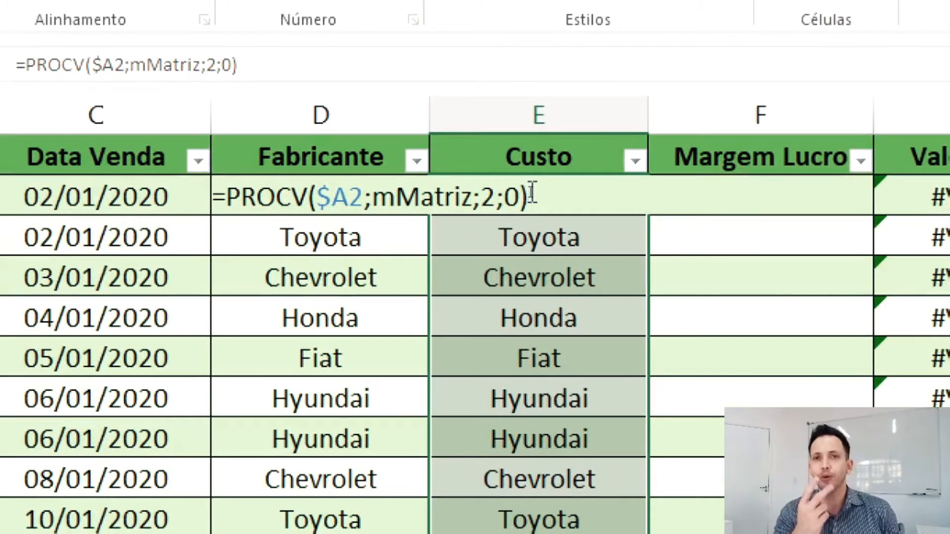
key("Left")
key("Left")
key("Left")
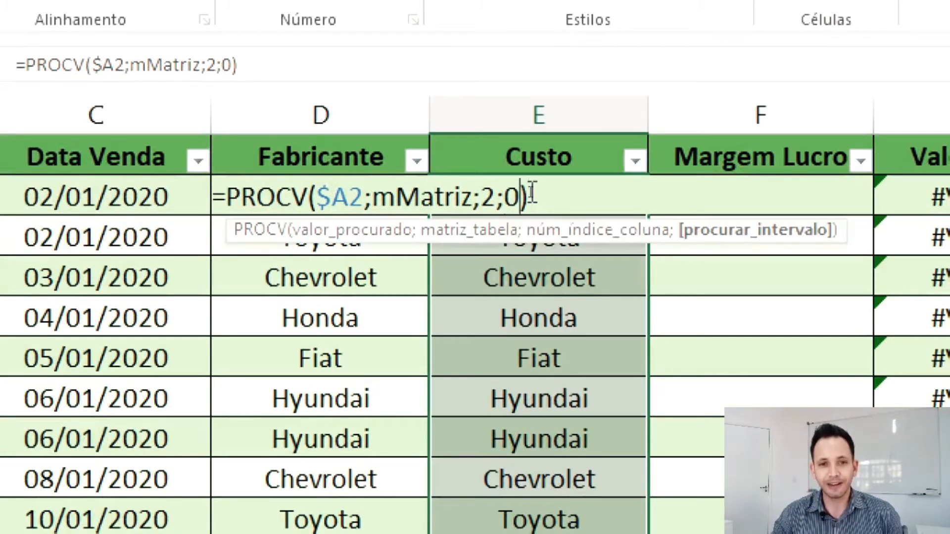
key("BackSpace")
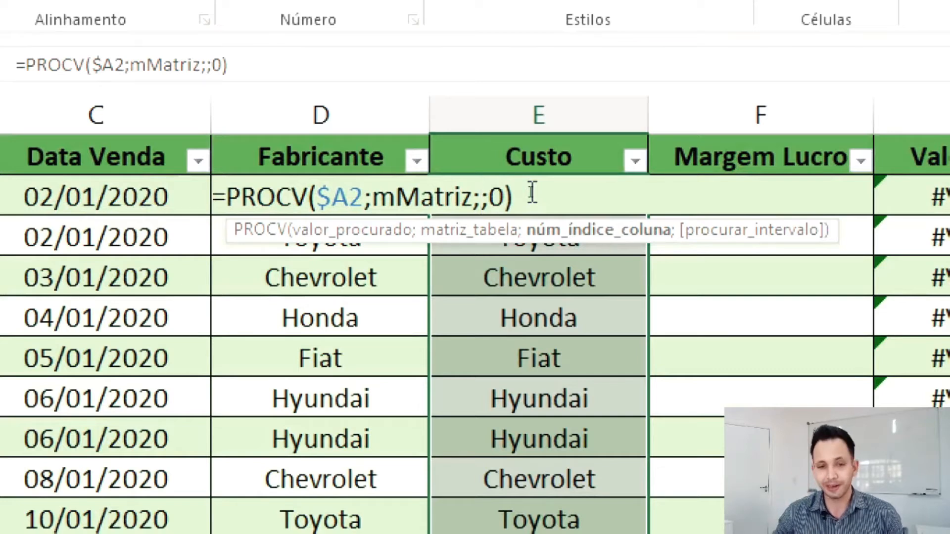
type("3")
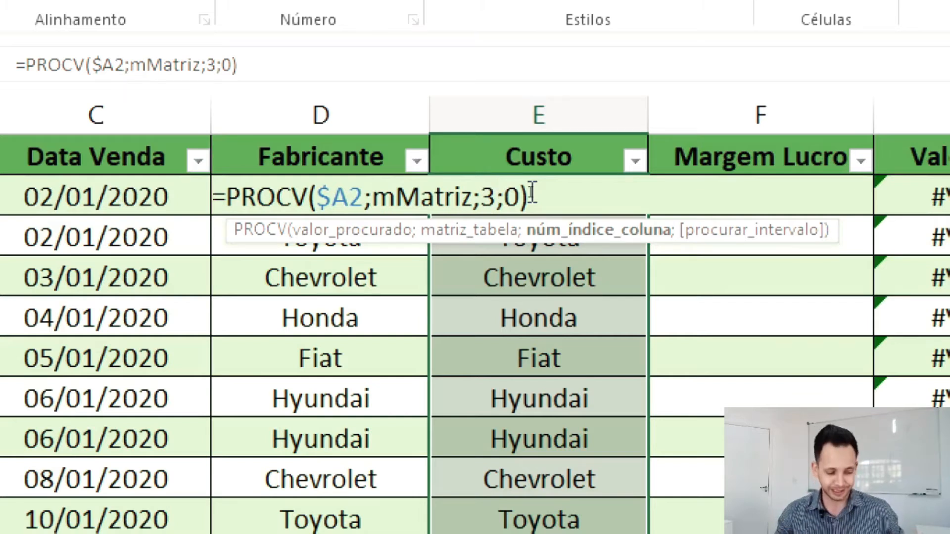
key("ctrl+Return")
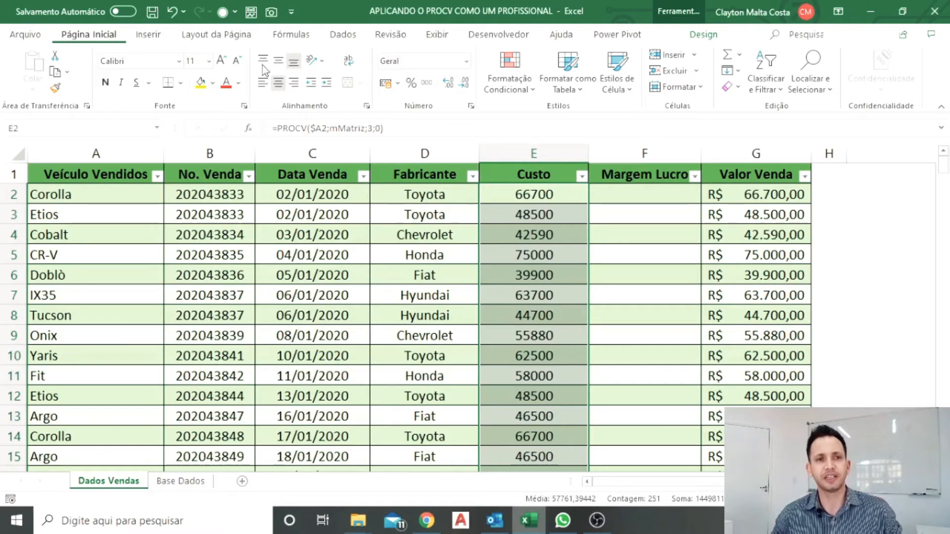
left_click(386, 84)
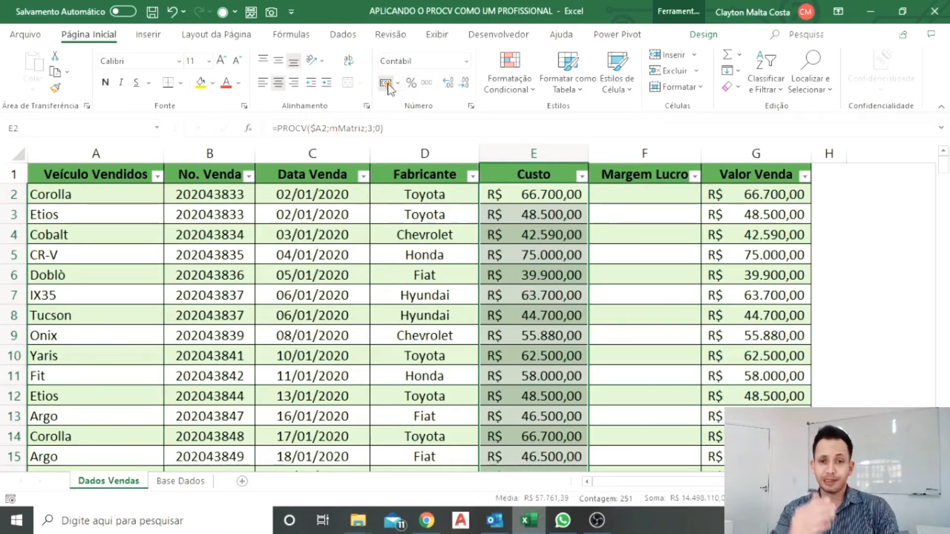
Copy the Custo column's PROCV formulas and paste them into the Margem Lucro column starting at F2
key("ctrl+c")
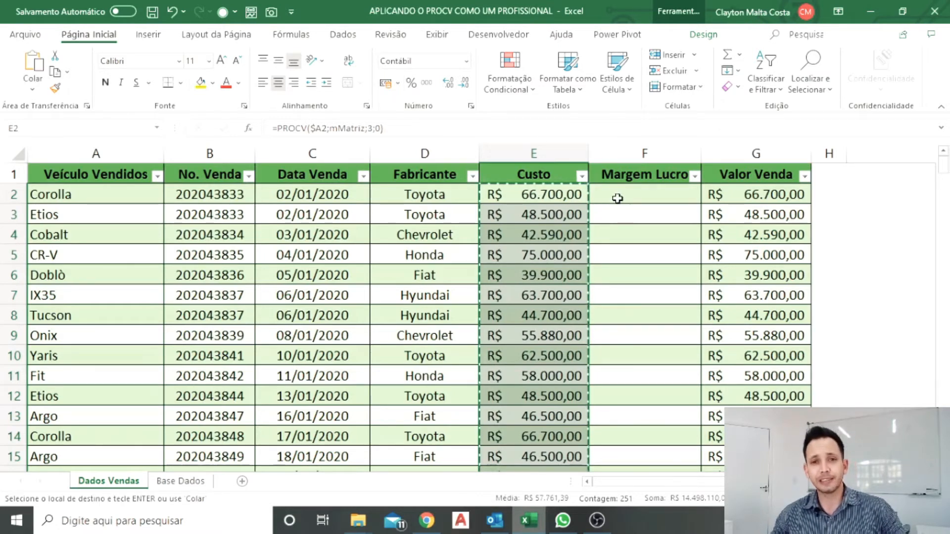
left_click(617, 198)
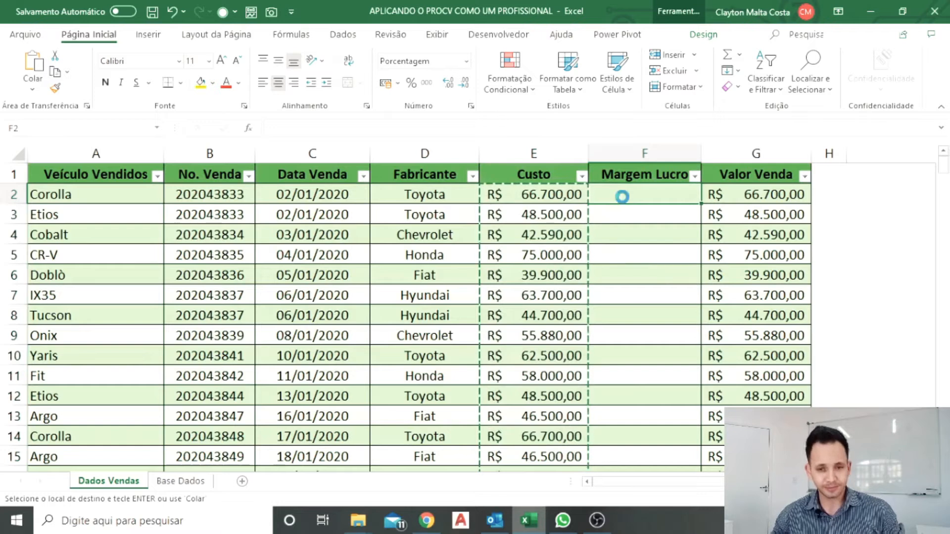
key("ctrl+v")
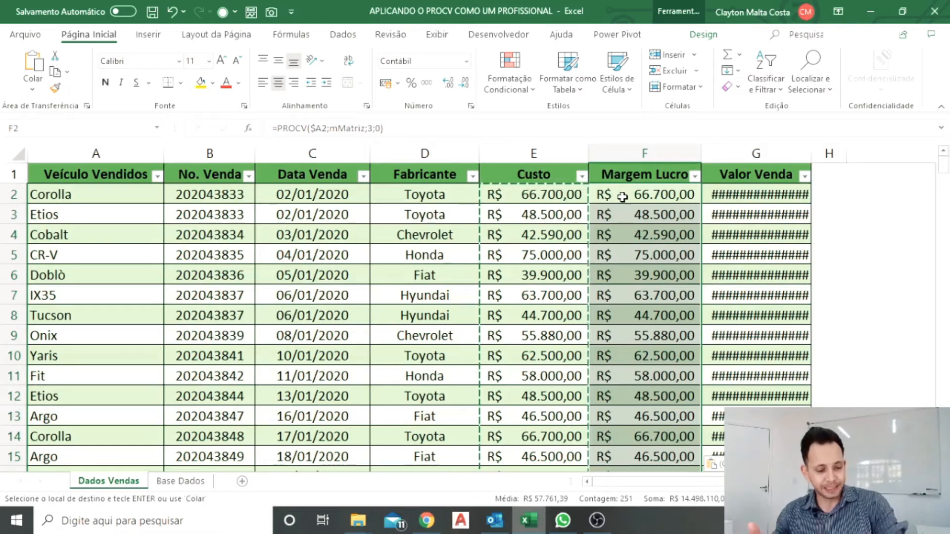
Change the PROCV column index to 4 in all selected Margem Lucro cells at once and format them as percentages
double_click(623, 197)
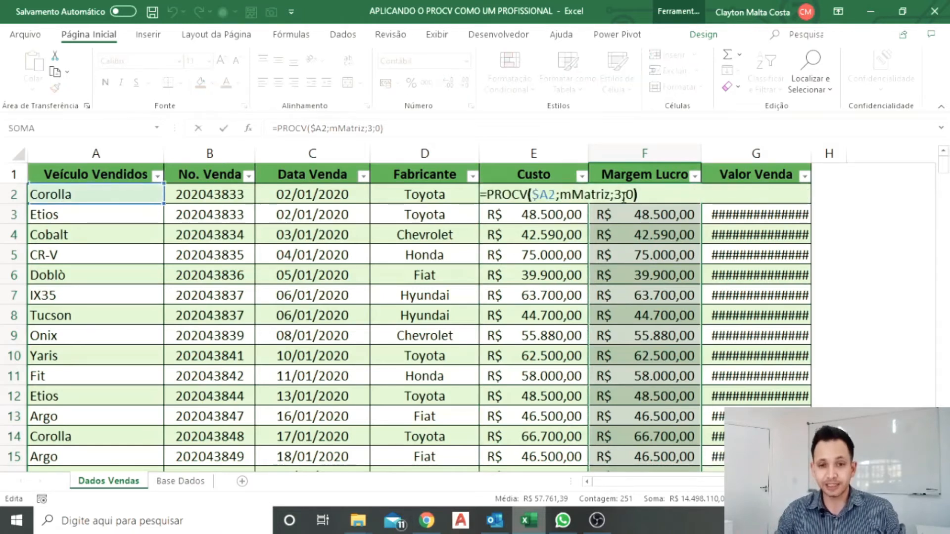
key("BackSpace")
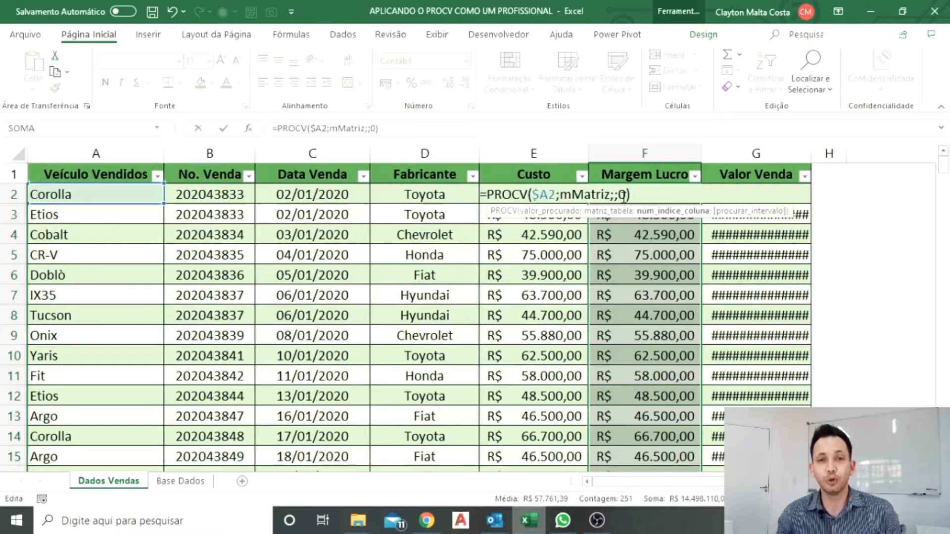
type("4")
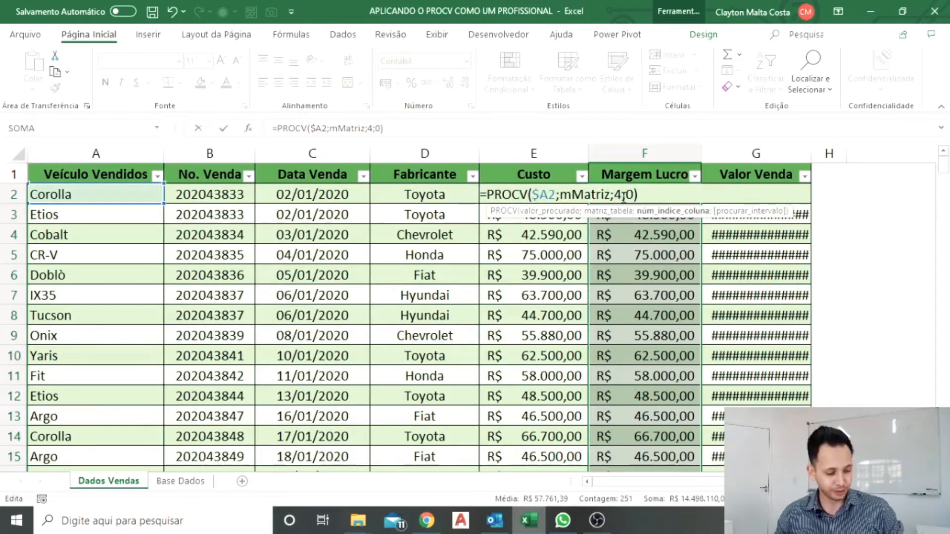
key("ctrl+Return")
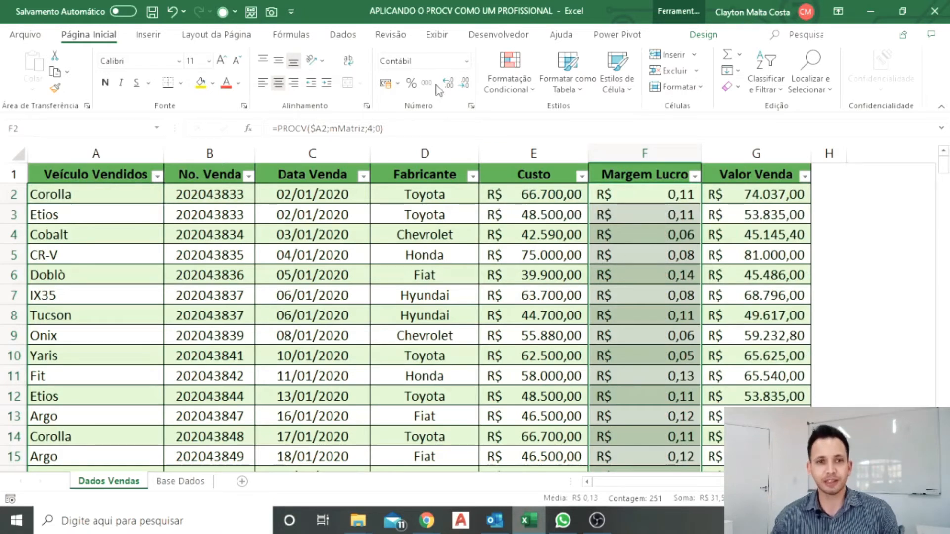
left_click(411, 82)
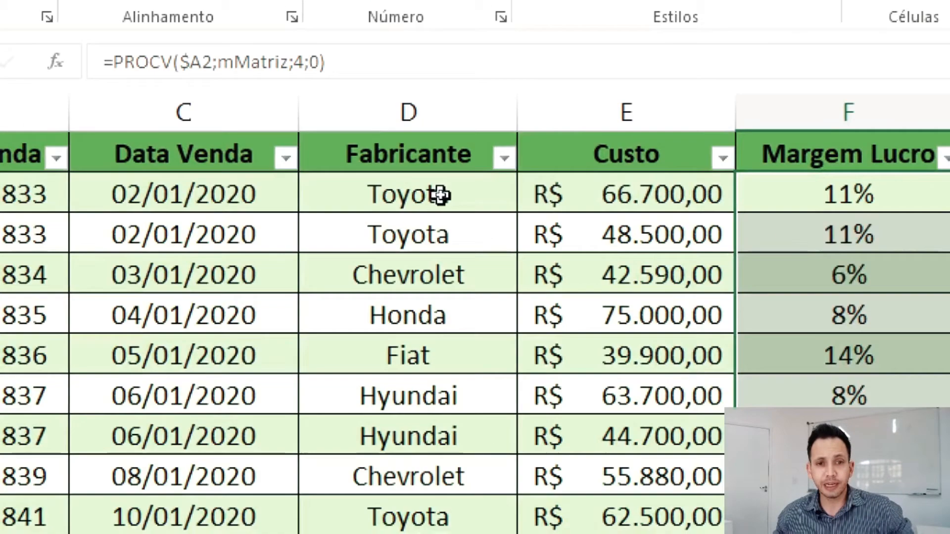
Review the arguments of the PROCV formula in cell D2
double_click(440, 195)
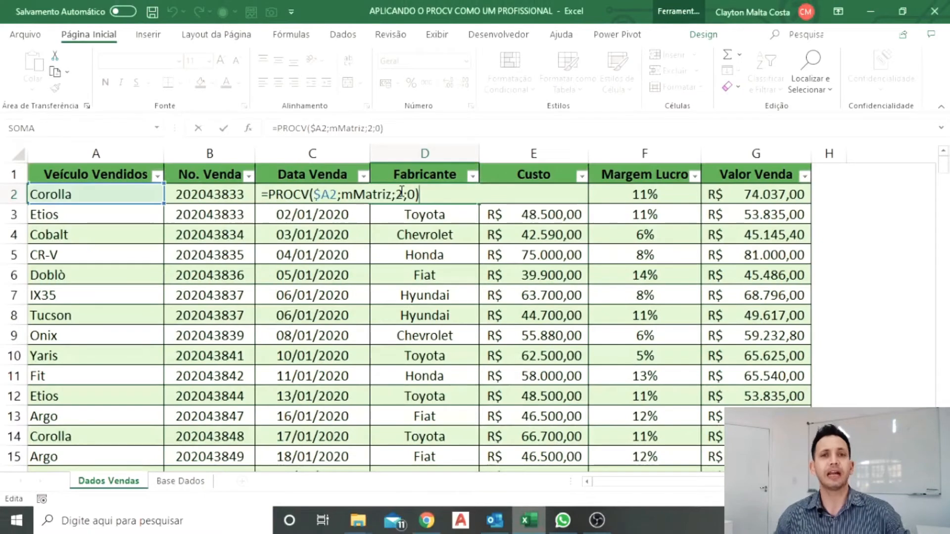
key("ctrl+Return")
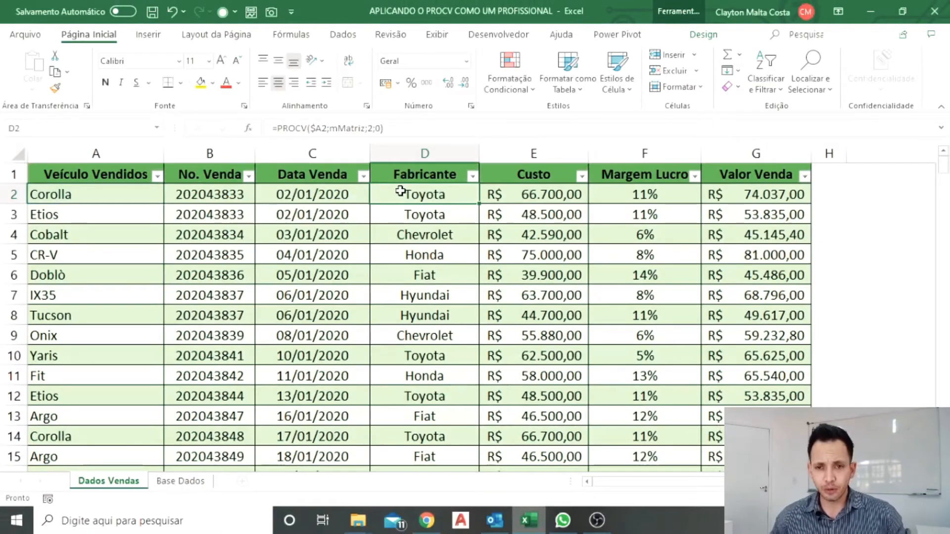
Correct the misspelled header in cell D1 of the Base Dados sheet to Margem Lucro
left_click(197, 482)
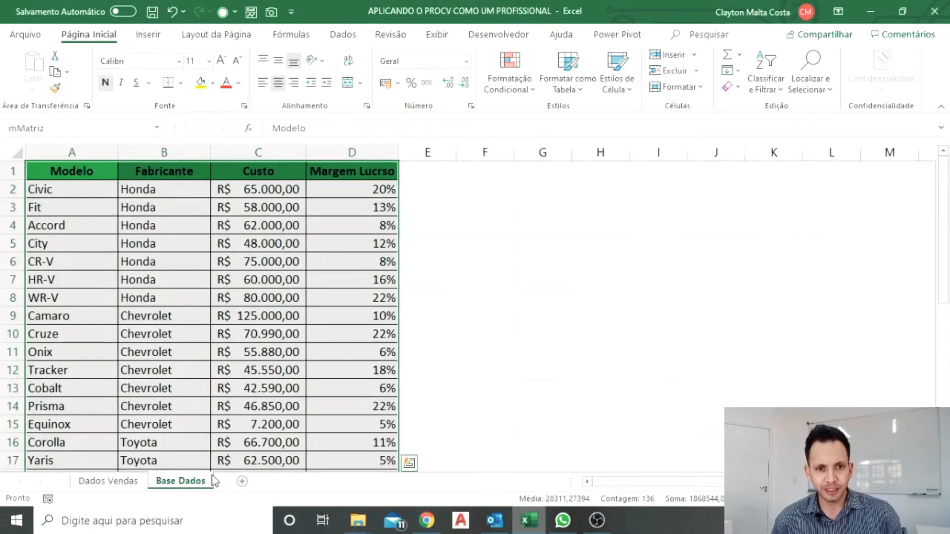
left_click(385, 171)
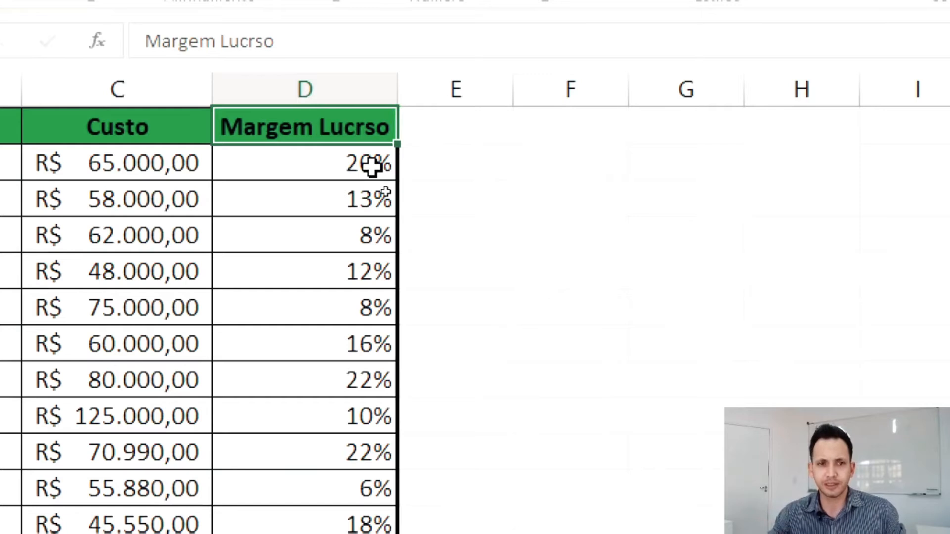
double_click(384, 129)
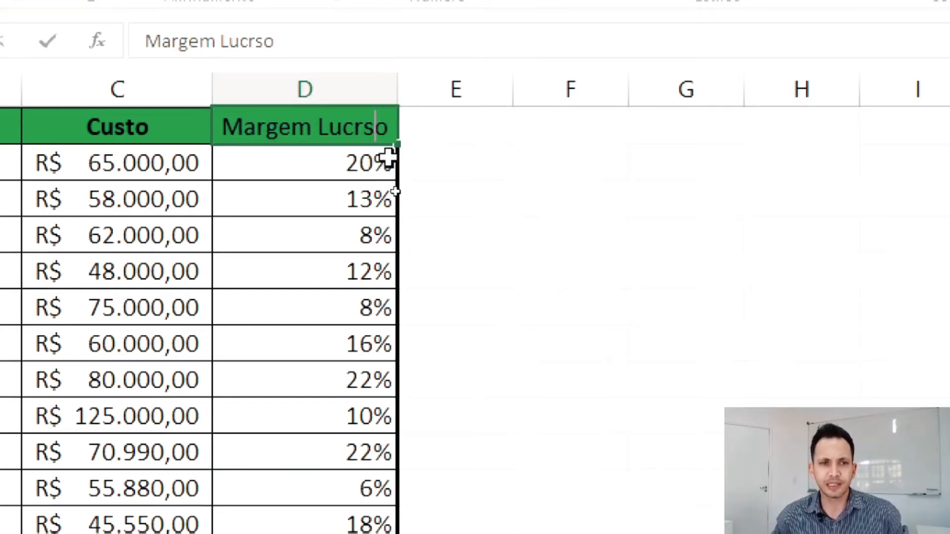
key("BackSpace")
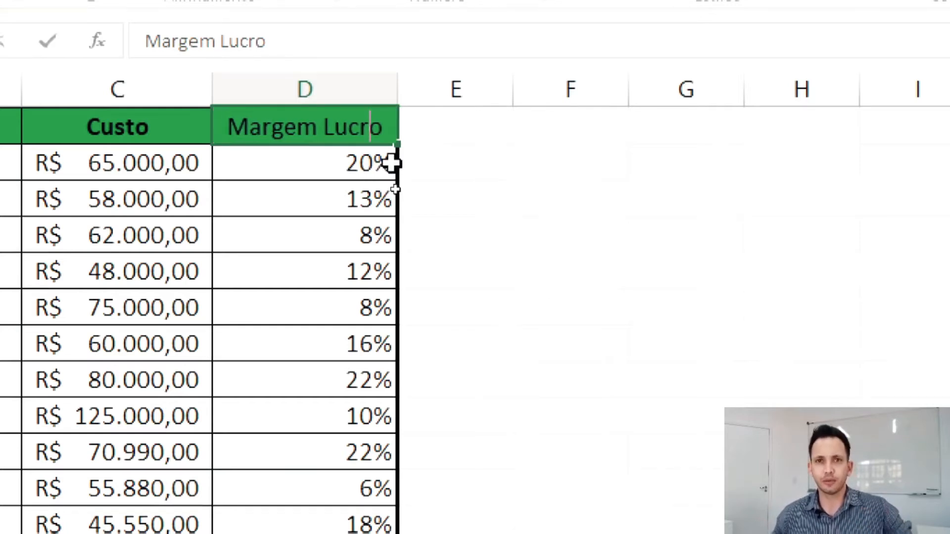
key("Return")
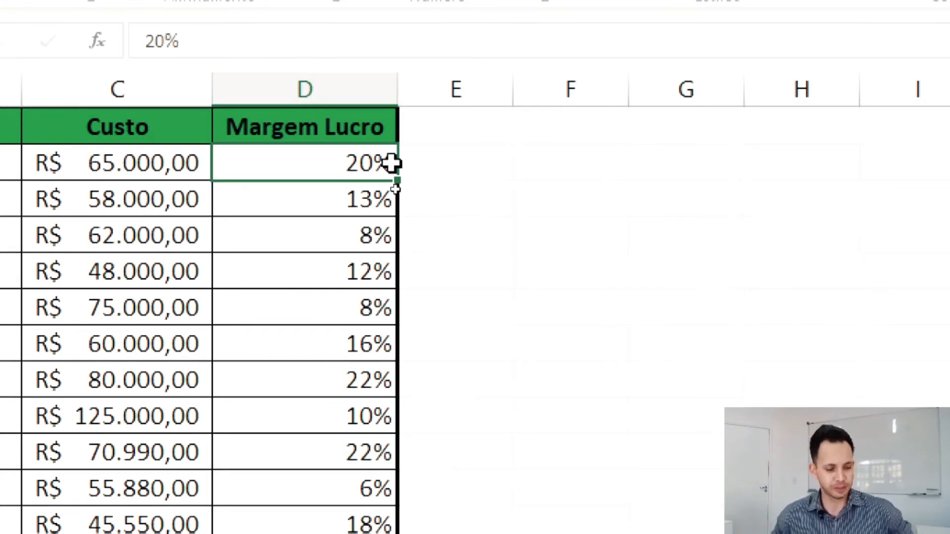
On the Dados Vendas sheet, clear the Fabricante, Custo and Margem Lucro cells from row 2 down to the table's last row
left_click(109, 483)
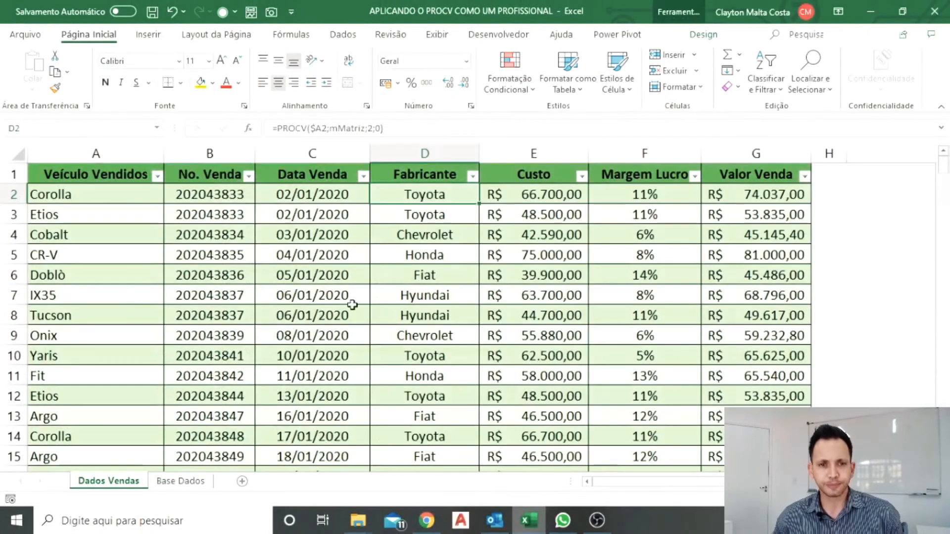
double_click(445, 197)
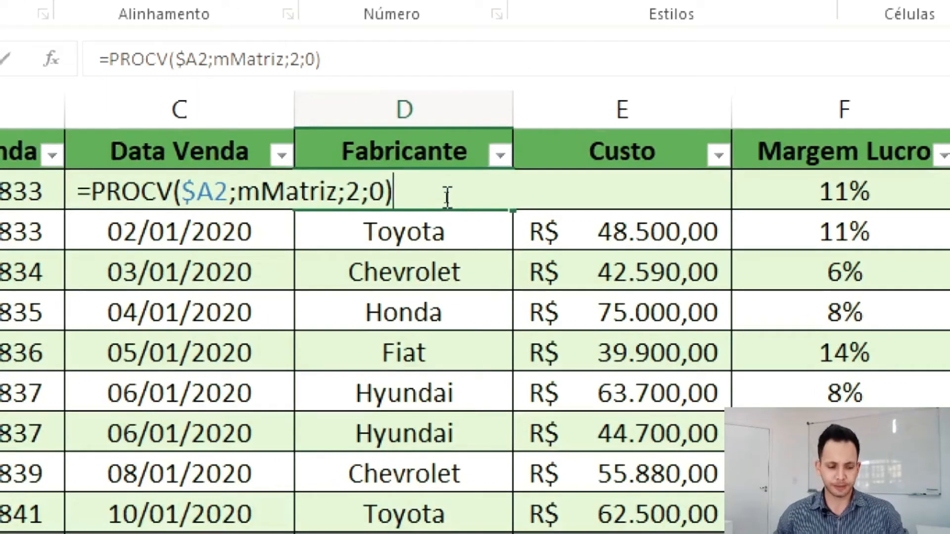
key("Escape")
left_click_drag(424, 191, 811, 197)
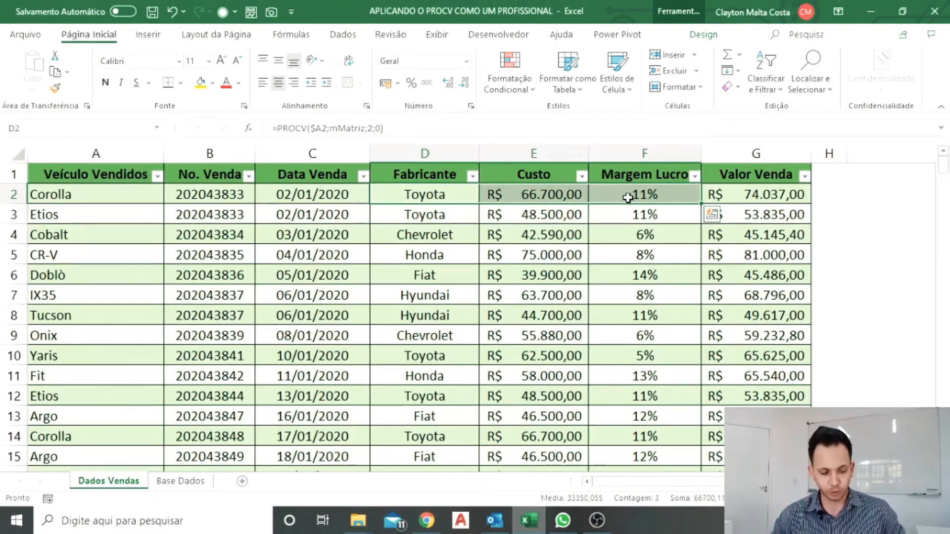
key("ctrl+shift+Down")
key("Delete")
key("ctrl+BackSpace")
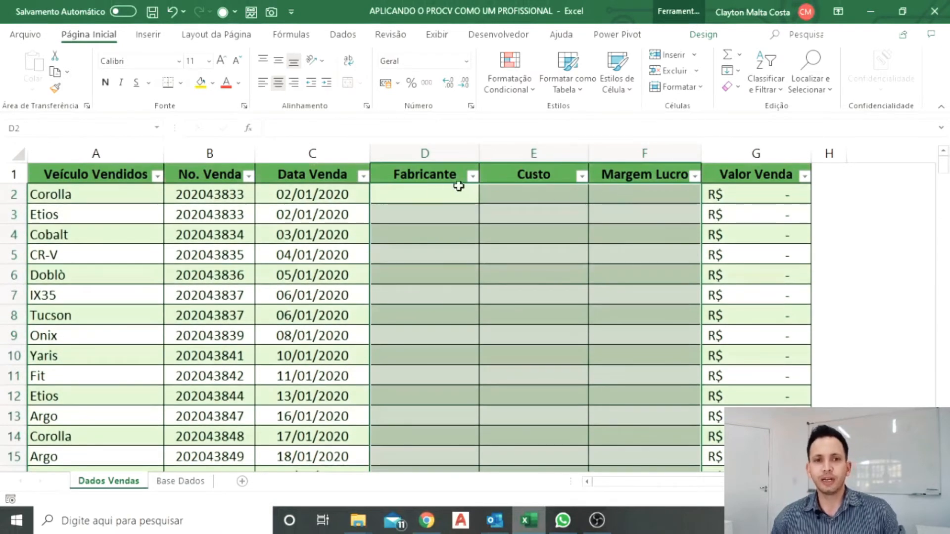
Select all Fabricante, Custo and Margem Lucro data cells together and start a PROCV formula in D2 with column-locked $A2 as the lookup value
left_click(421, 194)
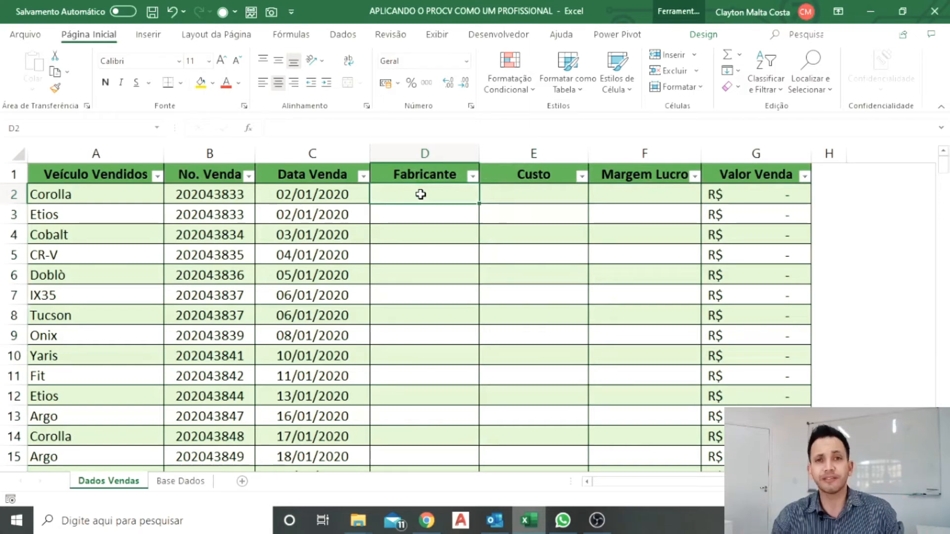
left_click_drag(421, 194, 621, 195)
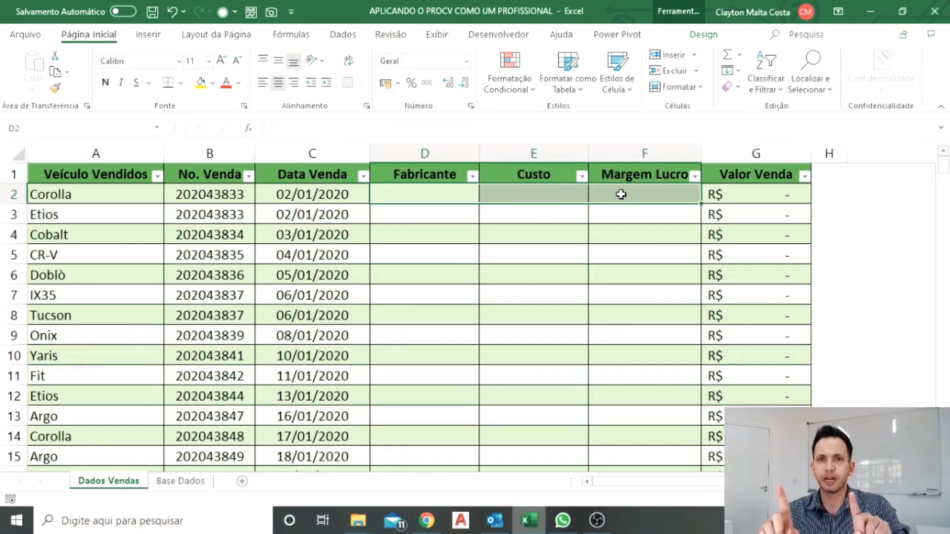
key("ctrl+shift+Down")
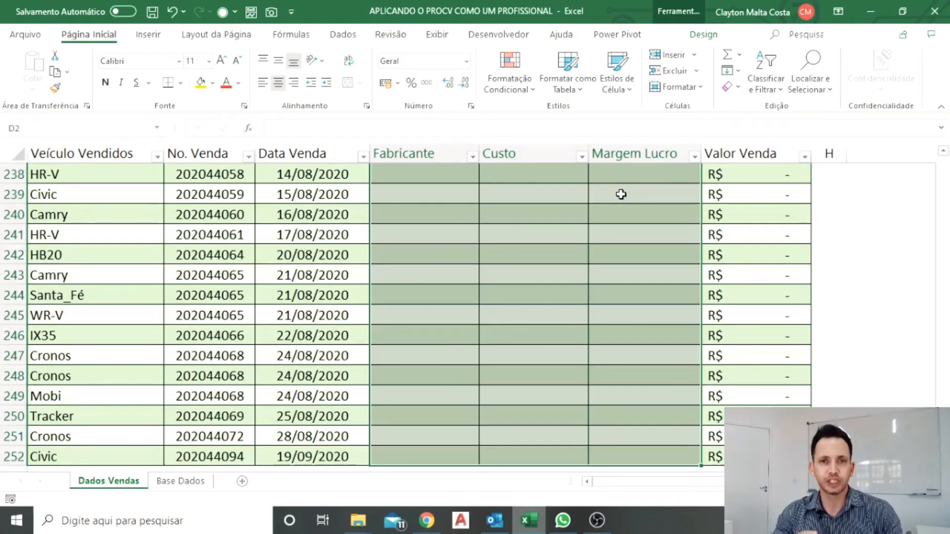
key("F2")
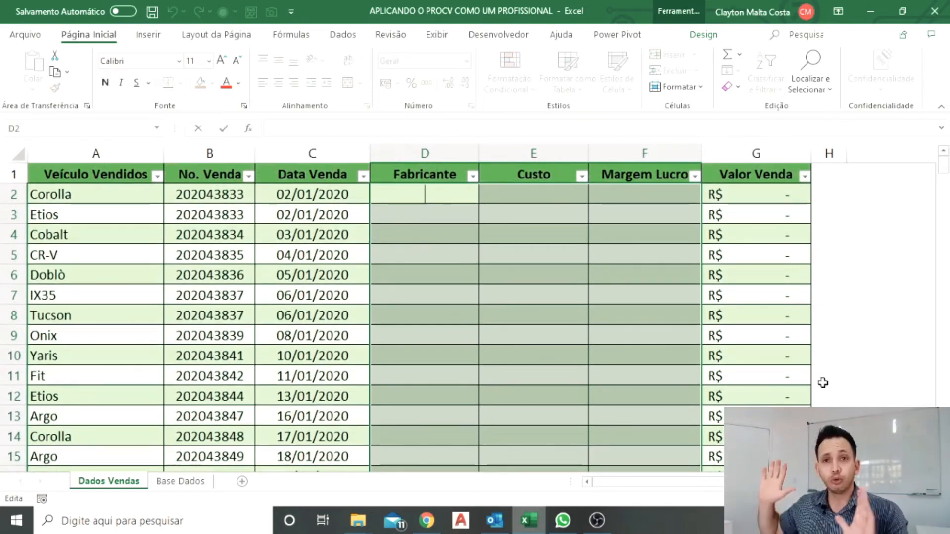
type("=procv")
key("Tab")
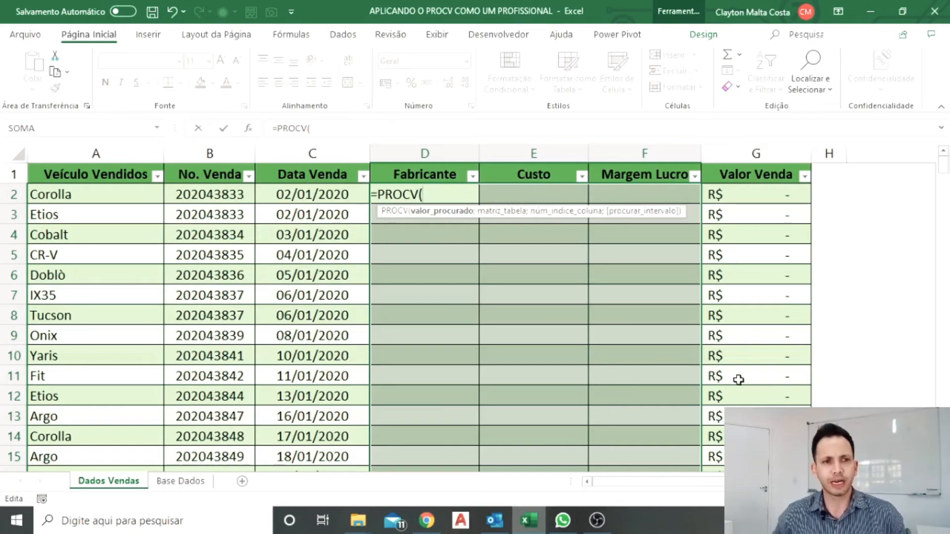
left_click(101, 196)
key("F4")
key("F4")
key("F4")
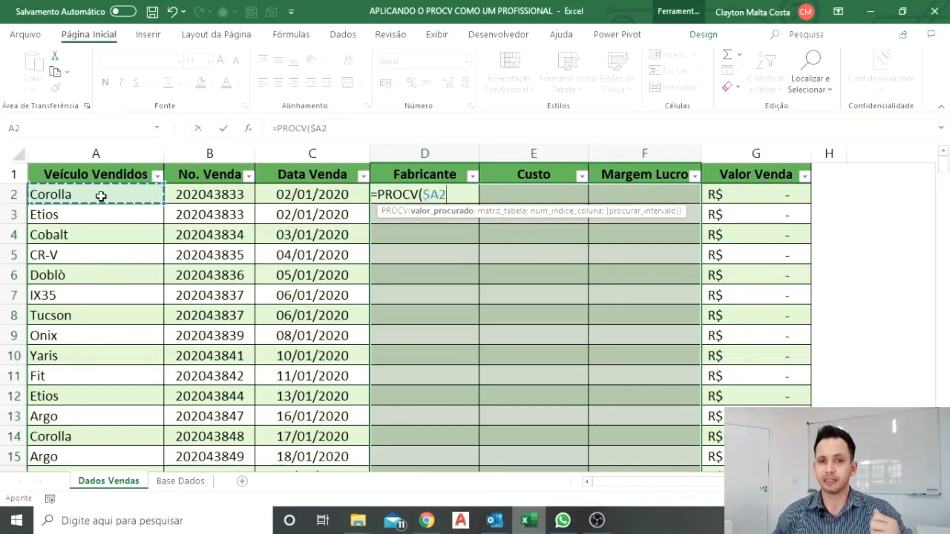
type(";")
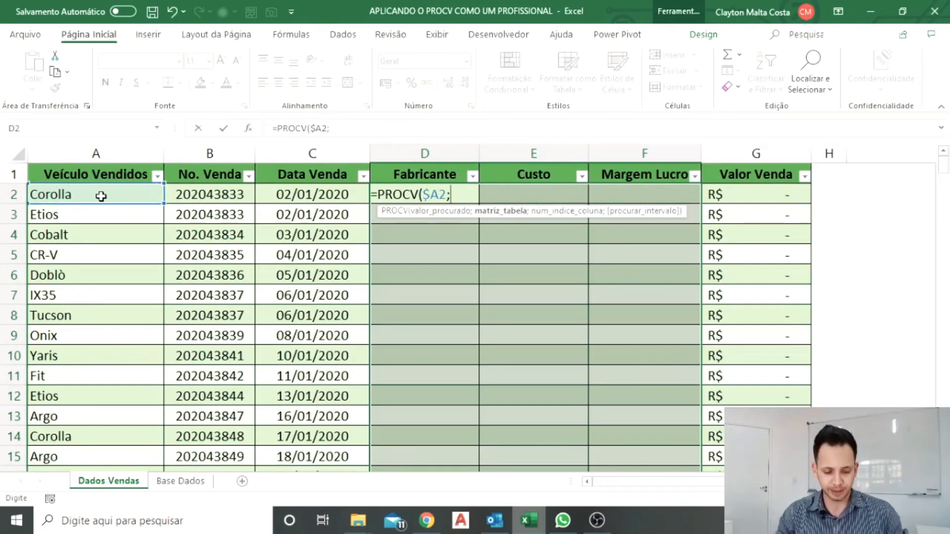
type("mMatriz")
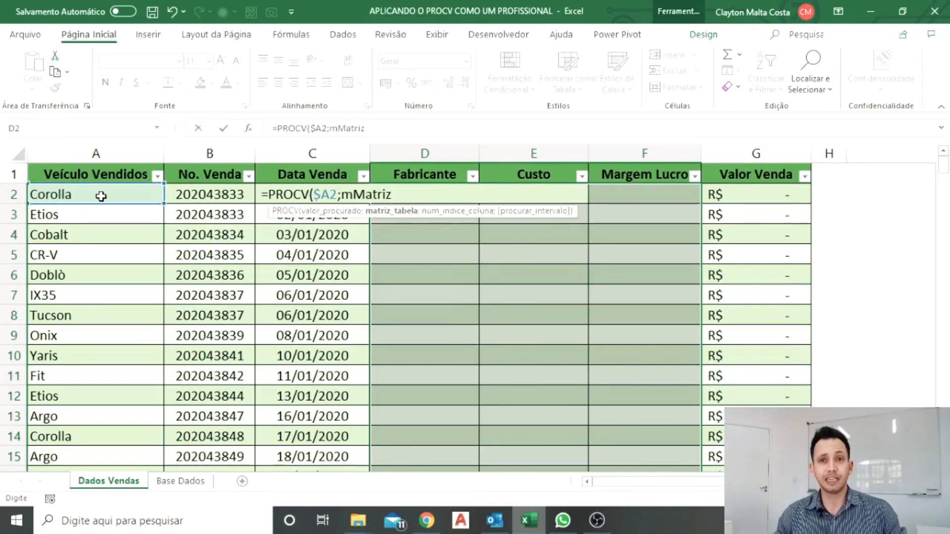
type(";")
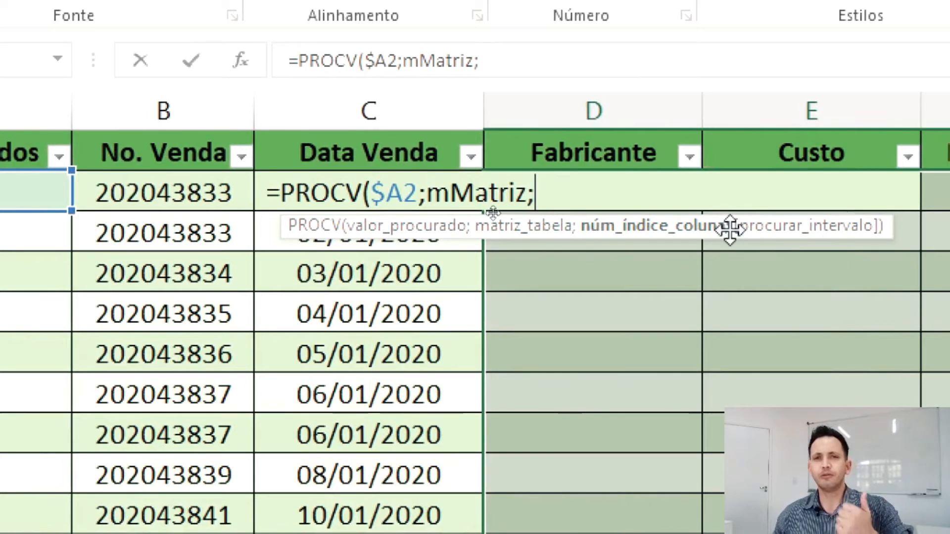
type("2")
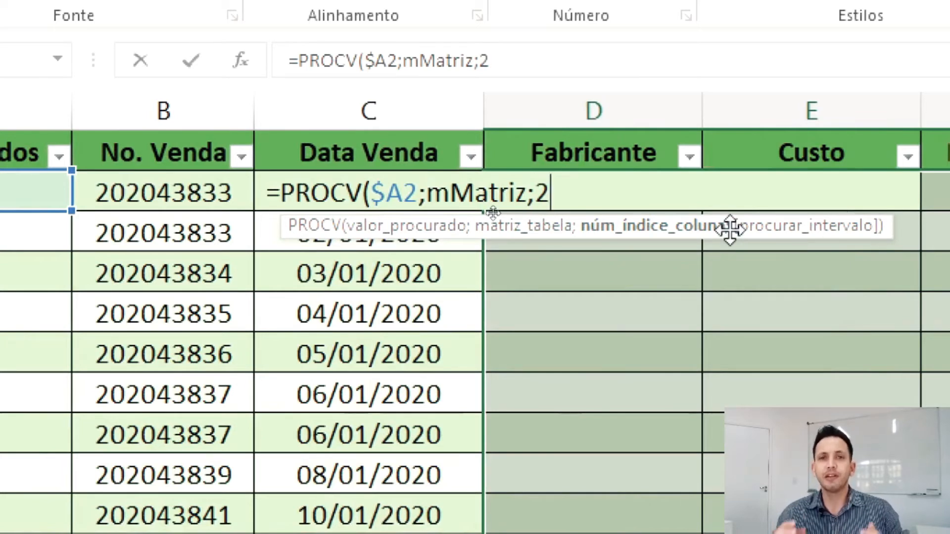
key("BackSpace")
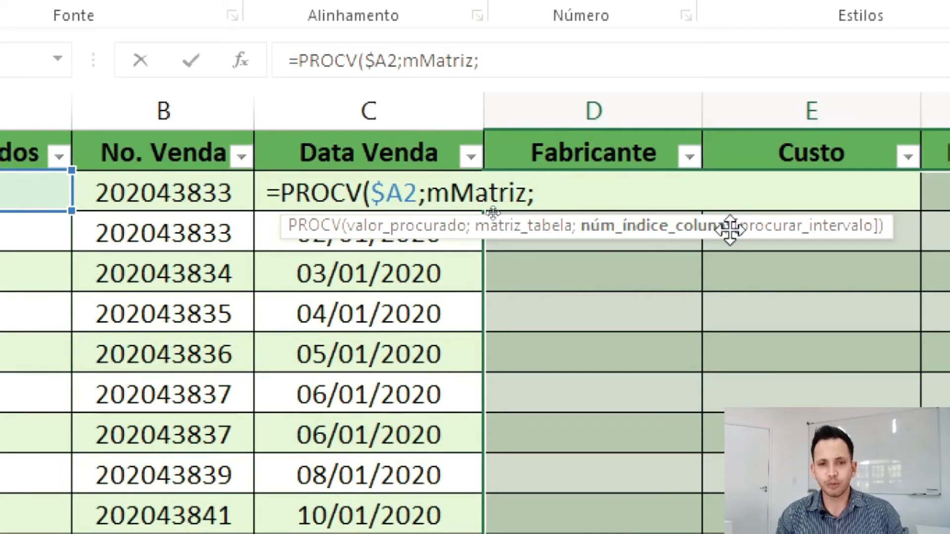
type("CORRESP(")
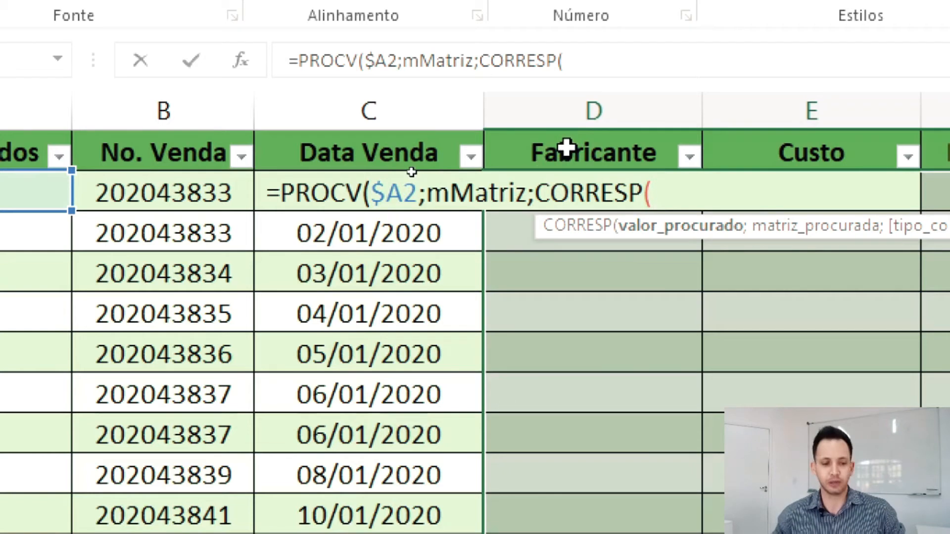
key("ctrl")
key("ctrl")
key("ctrl")
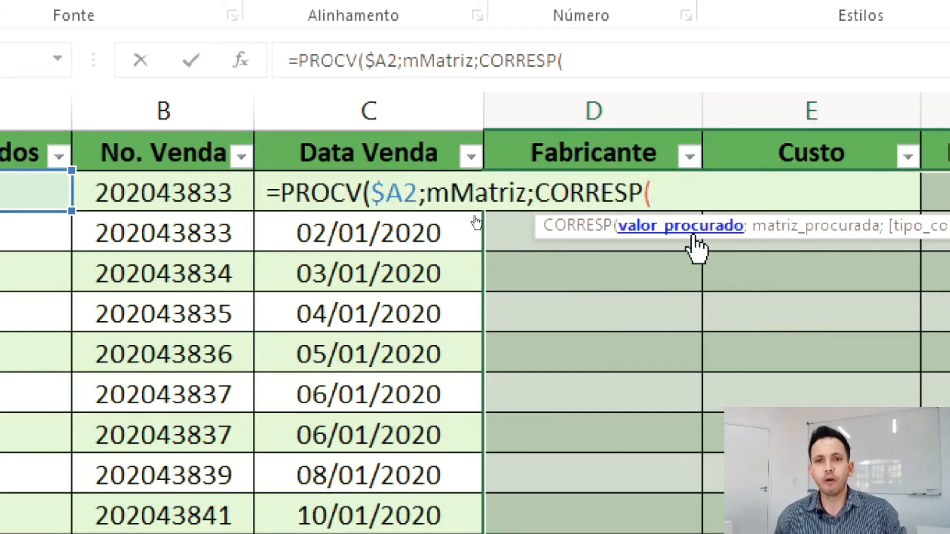
left_click(621, 146)
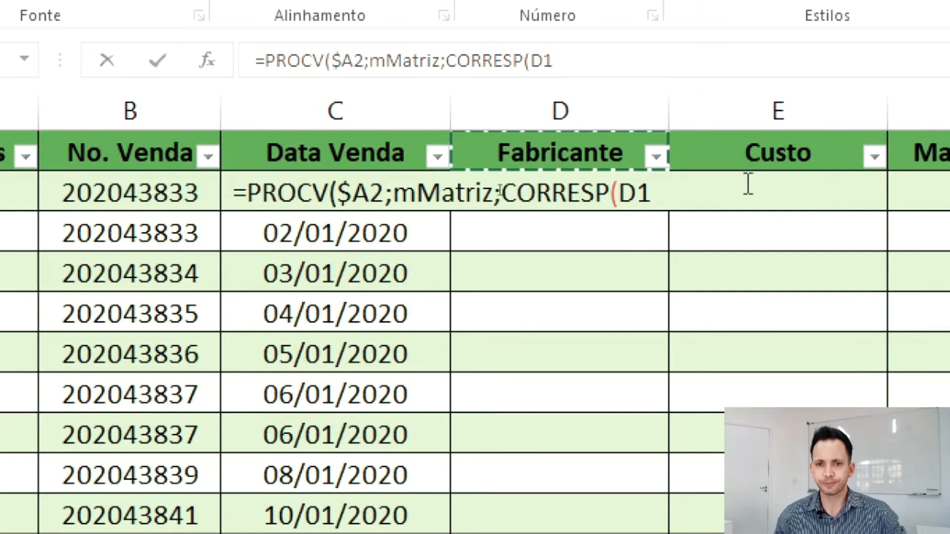
key("F4")
key("F4")
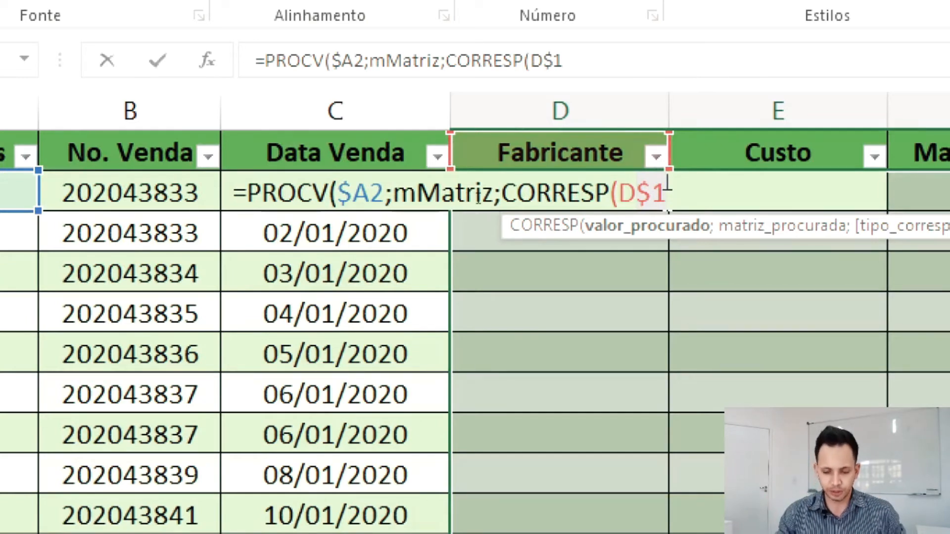
type(";")
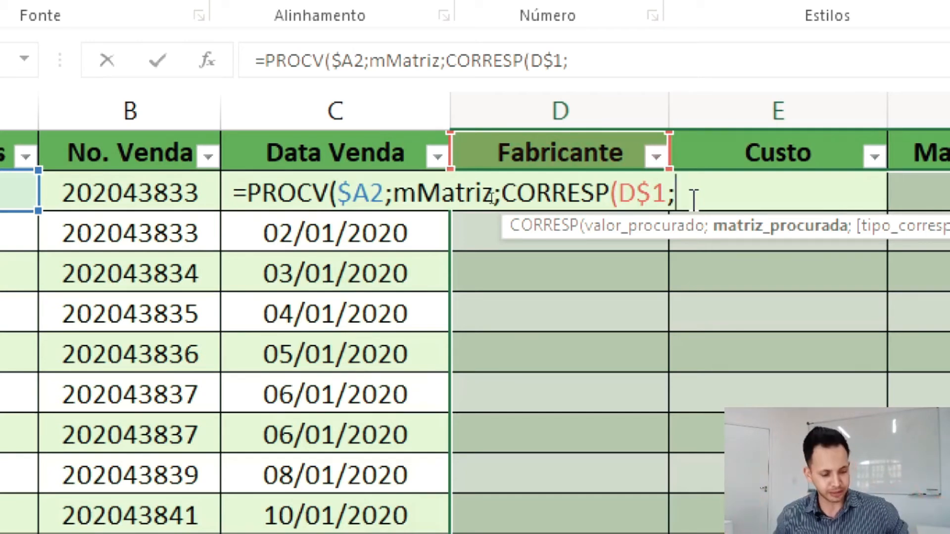
key("Escape")
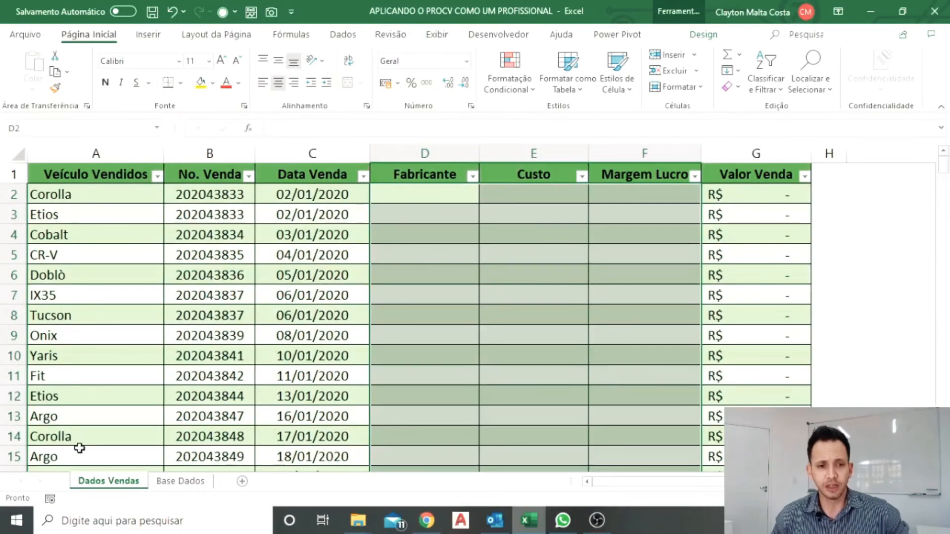
On the Base Dados sheet, name the header range A1:D1 tTitulo
left_click(179, 482)
left_click_drag(78, 170, 354, 168)
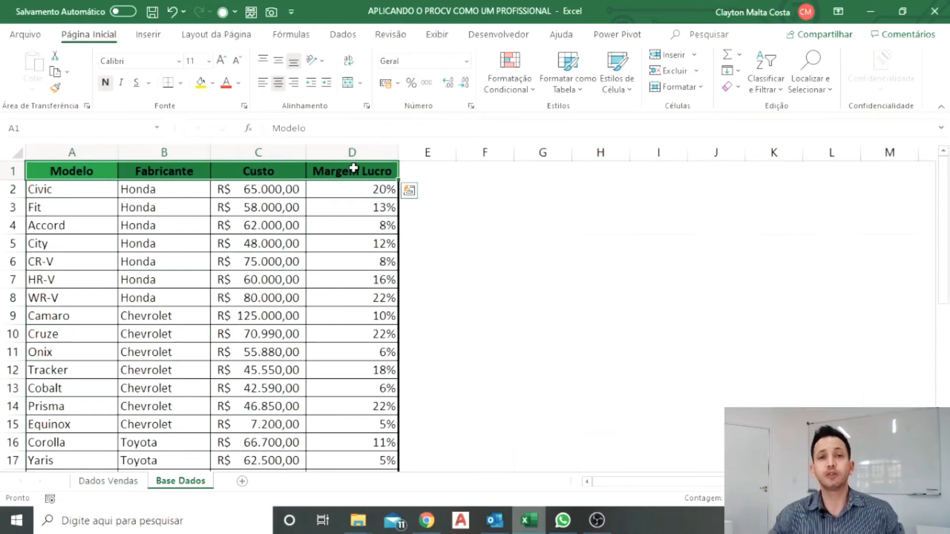
left_click(178, 274)
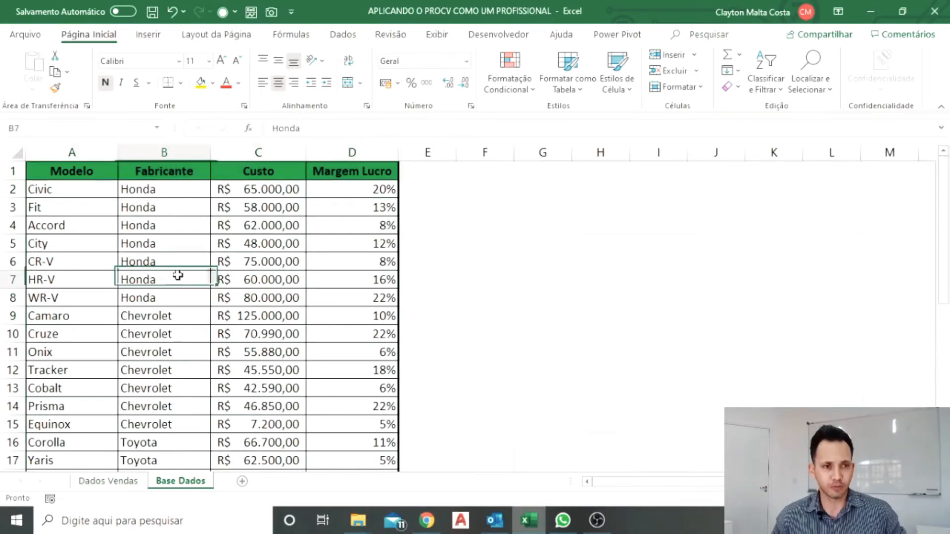
left_click_drag(74, 170, 335, 173)
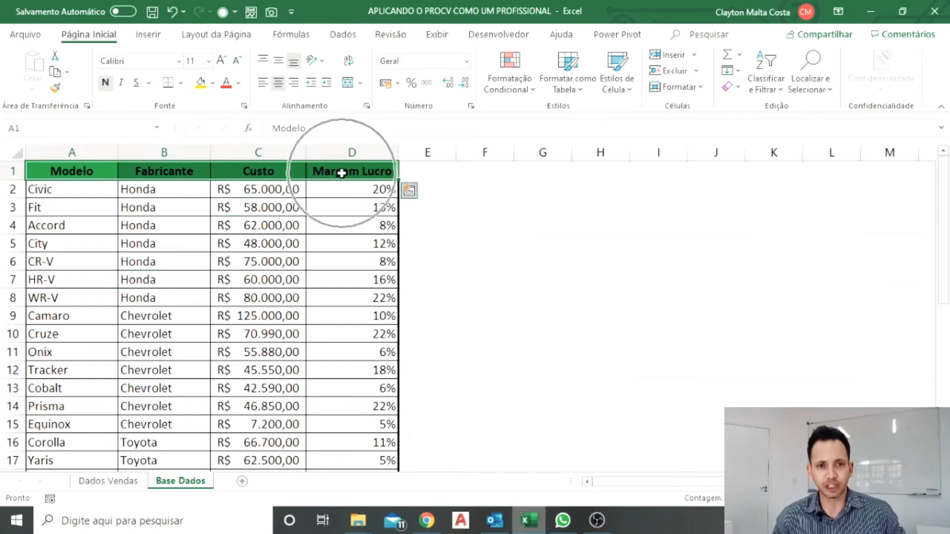
key("ctrl+q")
left_click(62, 129)
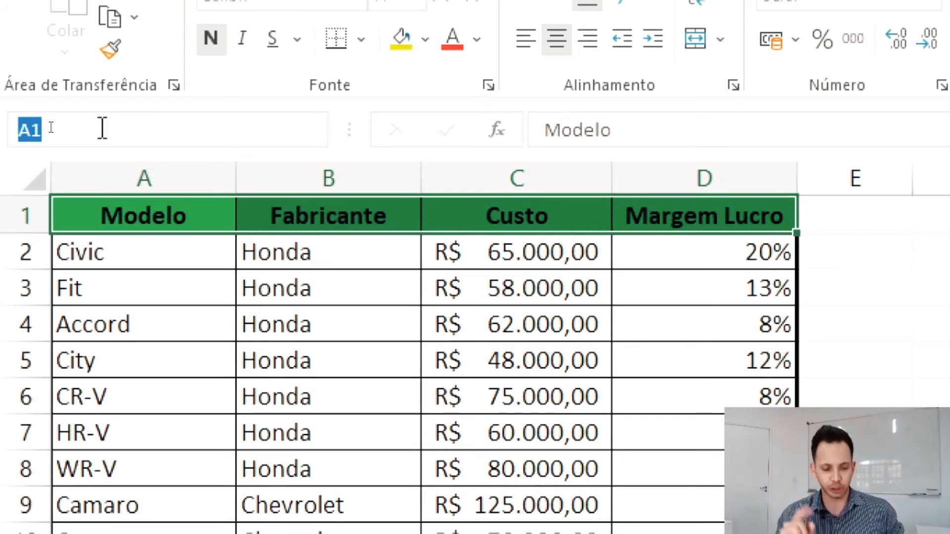
type("T")
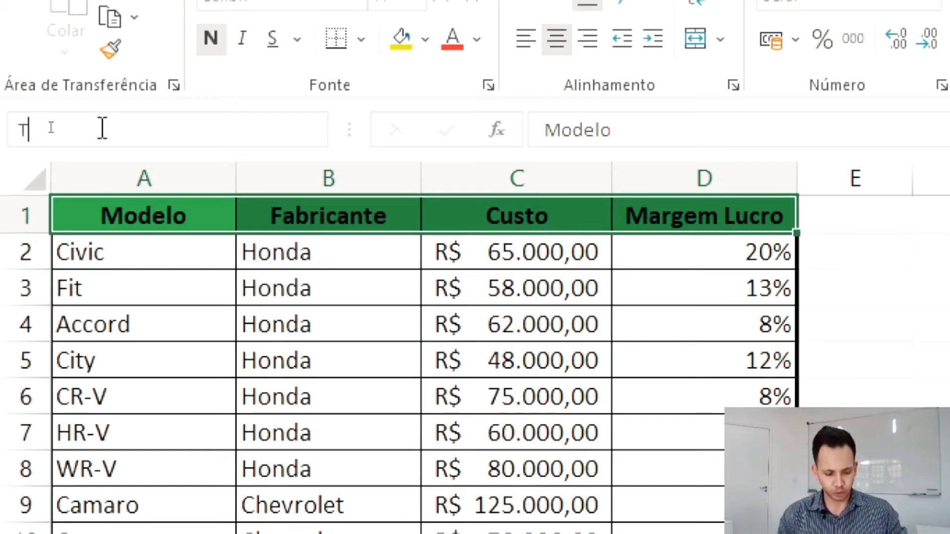
type("t")
key("BackSpace")
key("BackSpace")
type("t")
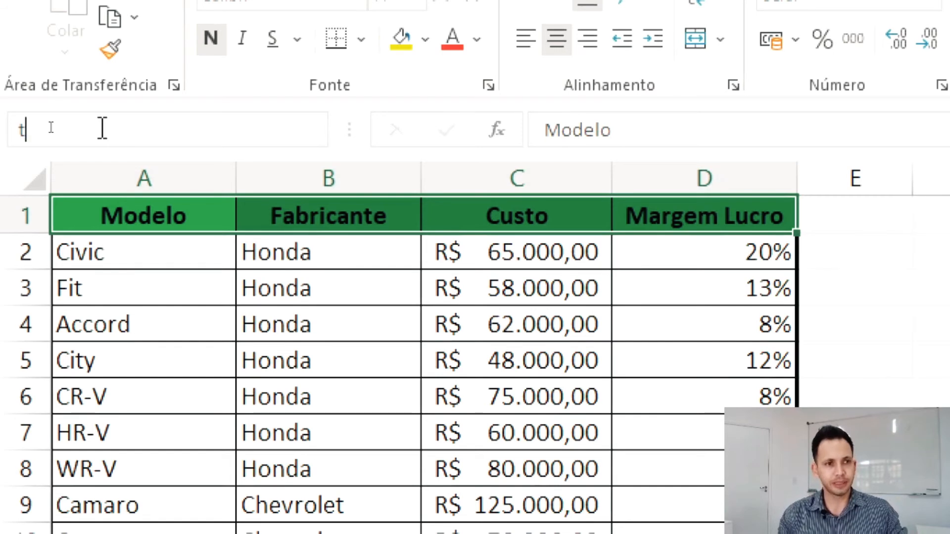
type("Titulo")
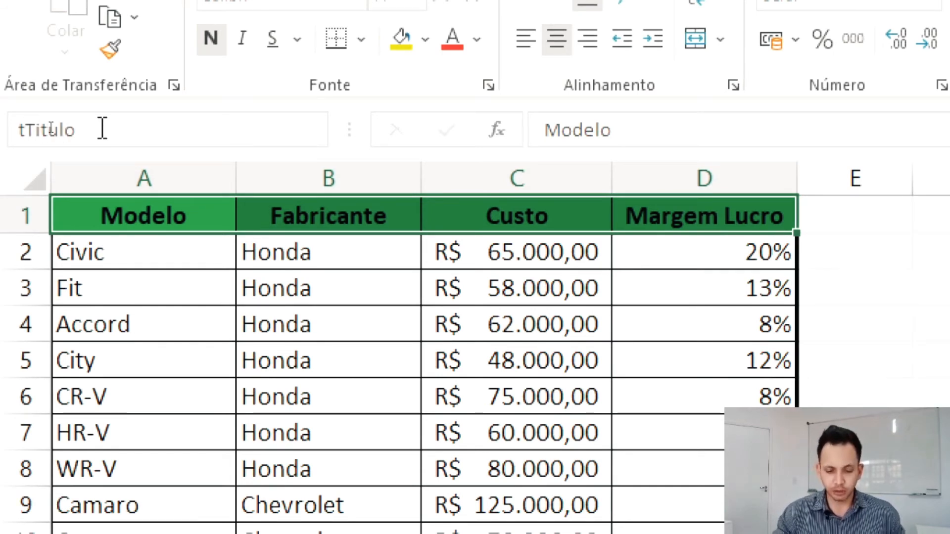
key("Return")
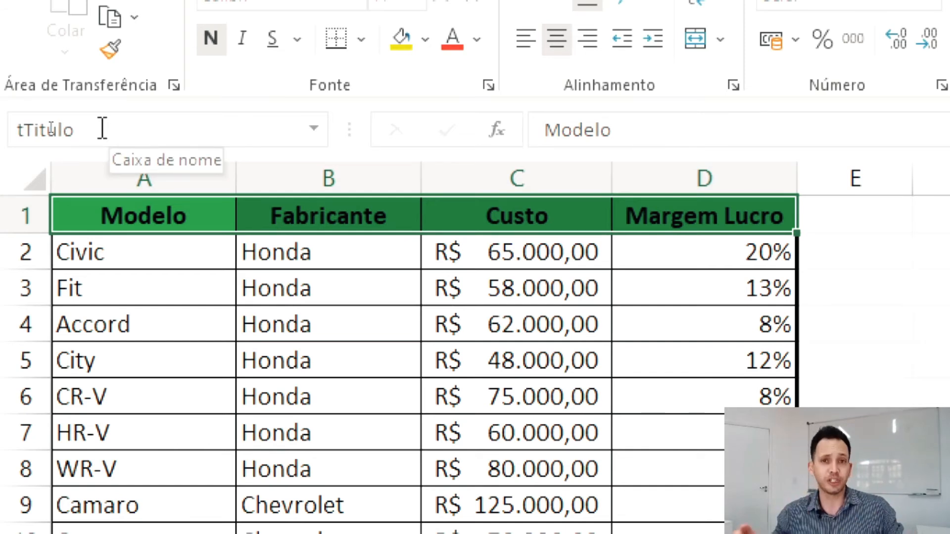
Enter Fabricante in cell F2 of the Base Dados sheet as a test lookup value
left_click(886, 291)
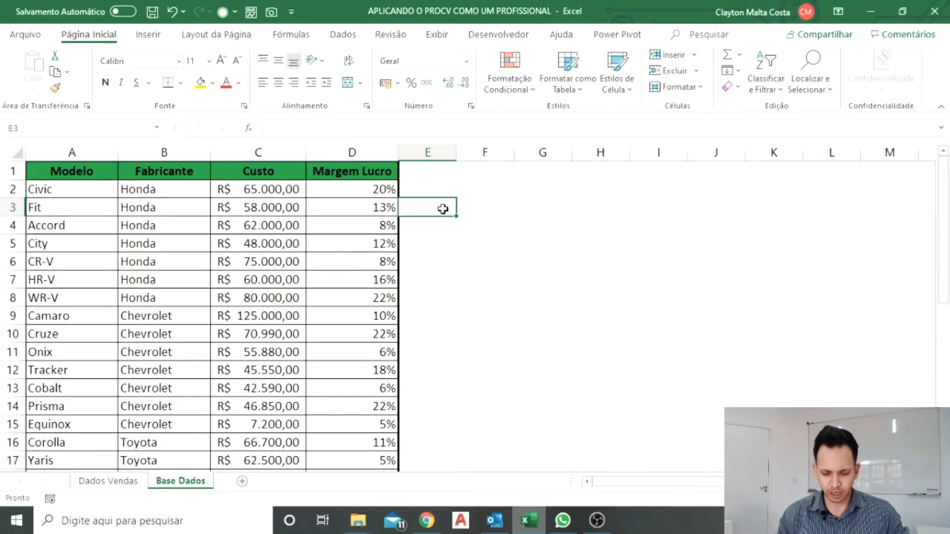
type("corres")
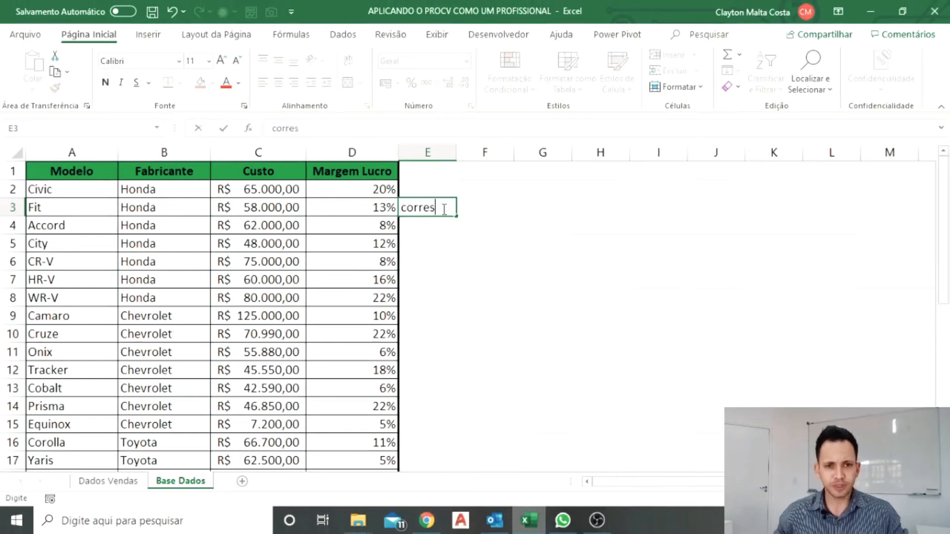
key("Escape")
left_click(503, 192)
type("F")
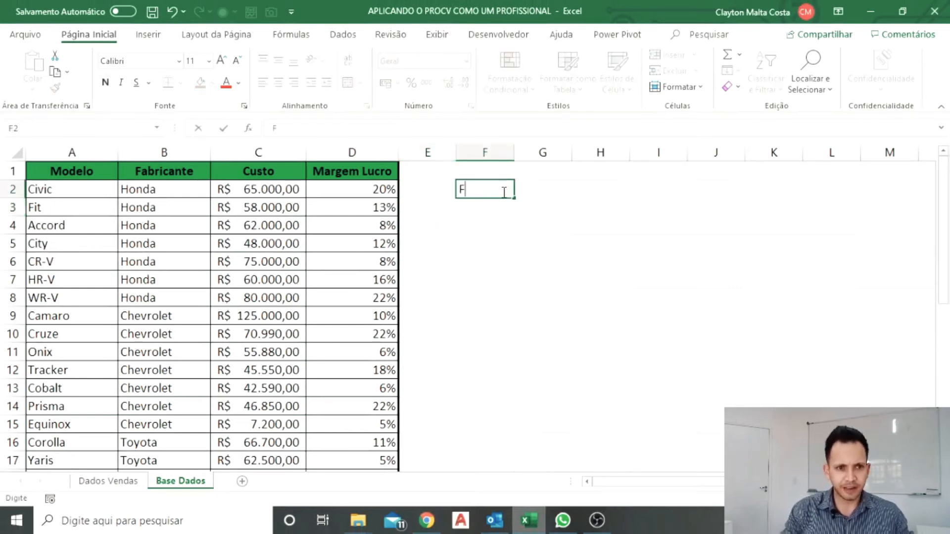
type("abricante")
key("Return")
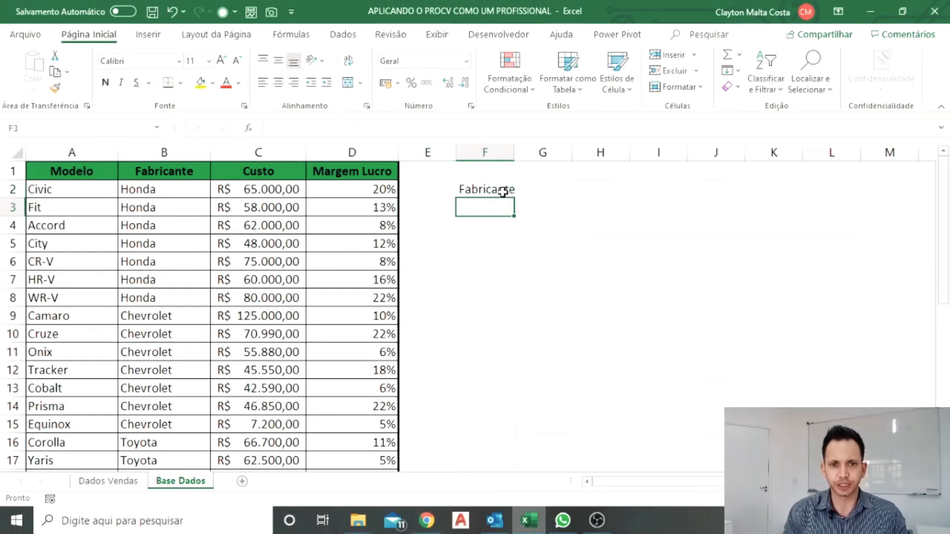
Test the formula =CORRESP(F2;tTitulo;0) in cell F4 and clear the test cells F2:F5
left_click(488, 224)
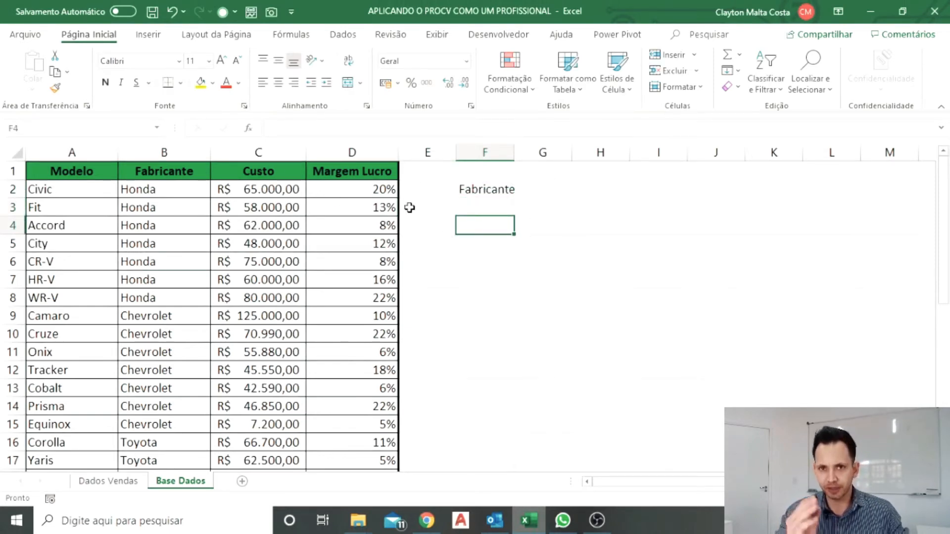
type("=corres")
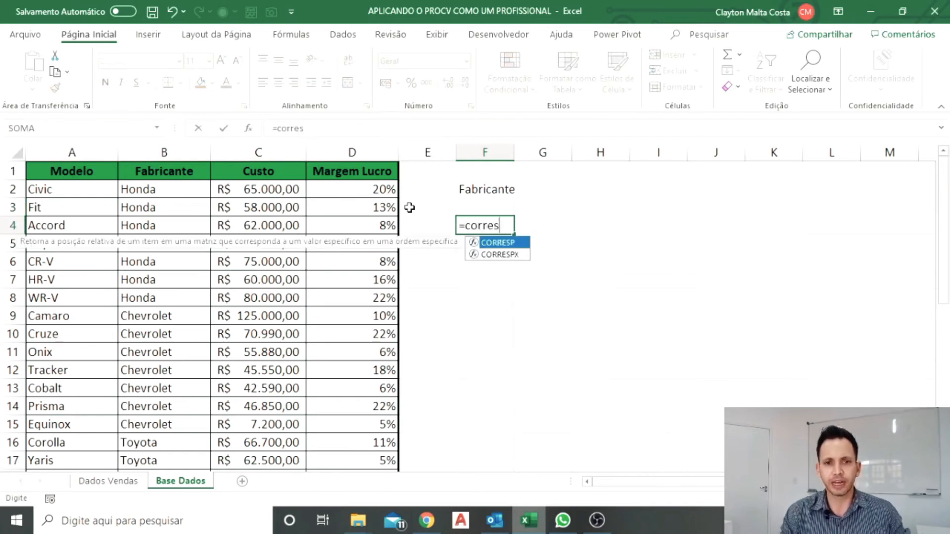
key("Tab")
left_click(496, 192)
type(";")
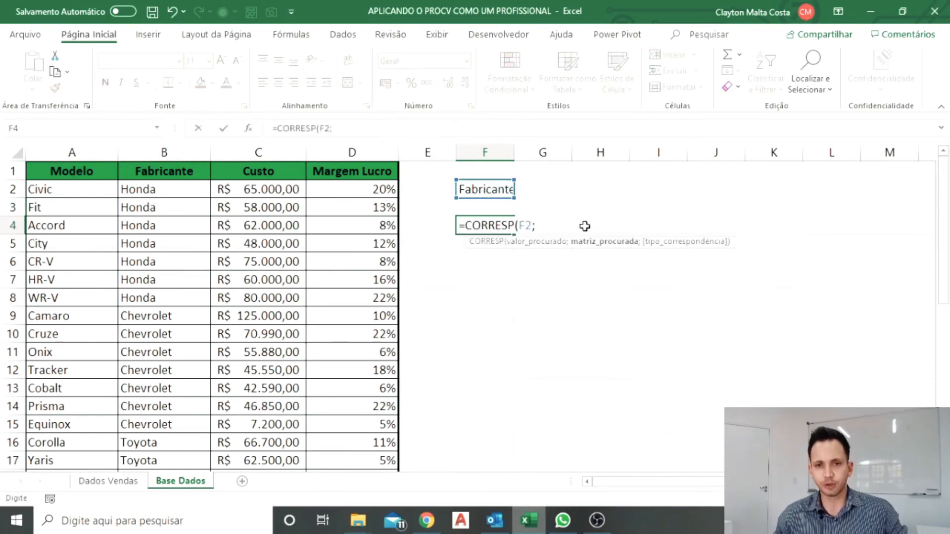
type("t")
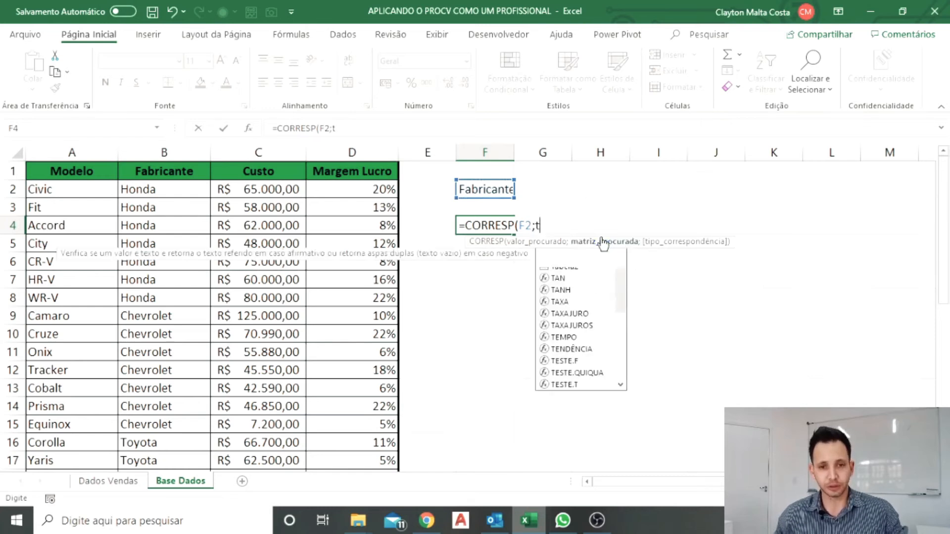
type("Titulo;")
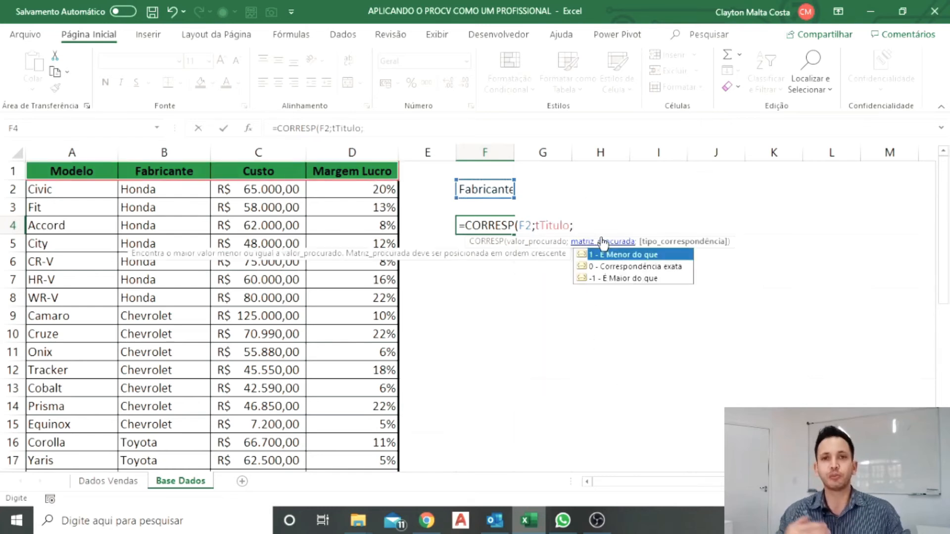
type("0")
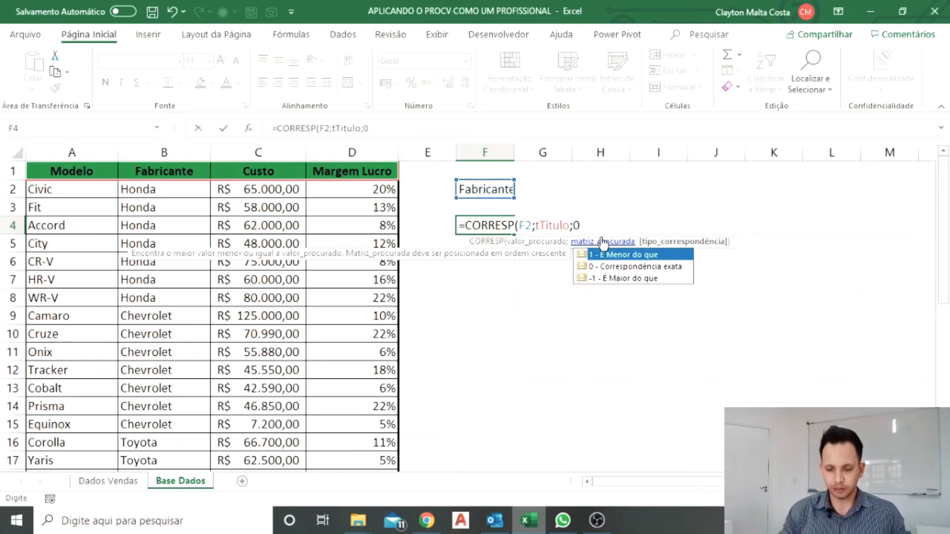
type(")")
key("Return")
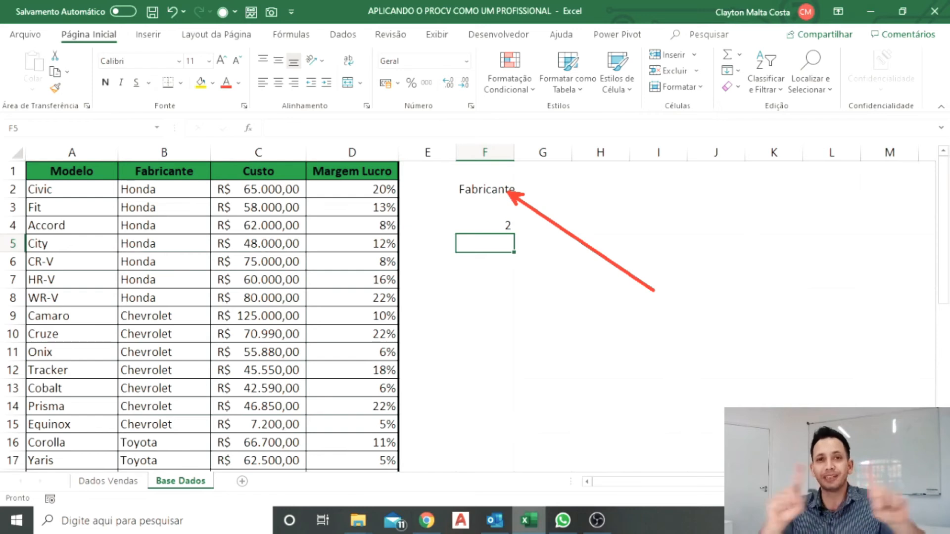
left_click_drag(488, 189, 503, 239)
key("Delete")
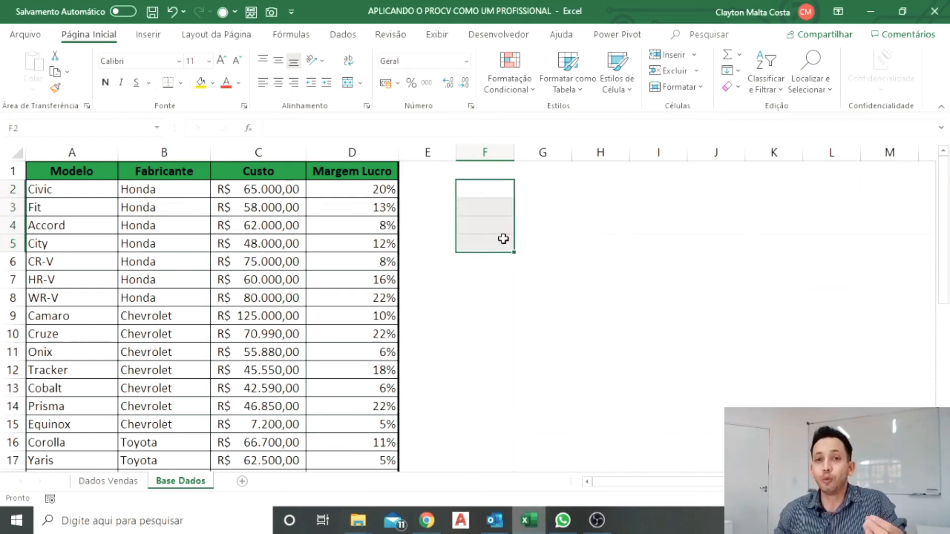
On the Dados Vendas sheet, start a PROCV formula in D2 of the selected range with column-locked $A2 as the lookup value
left_click(112, 482)
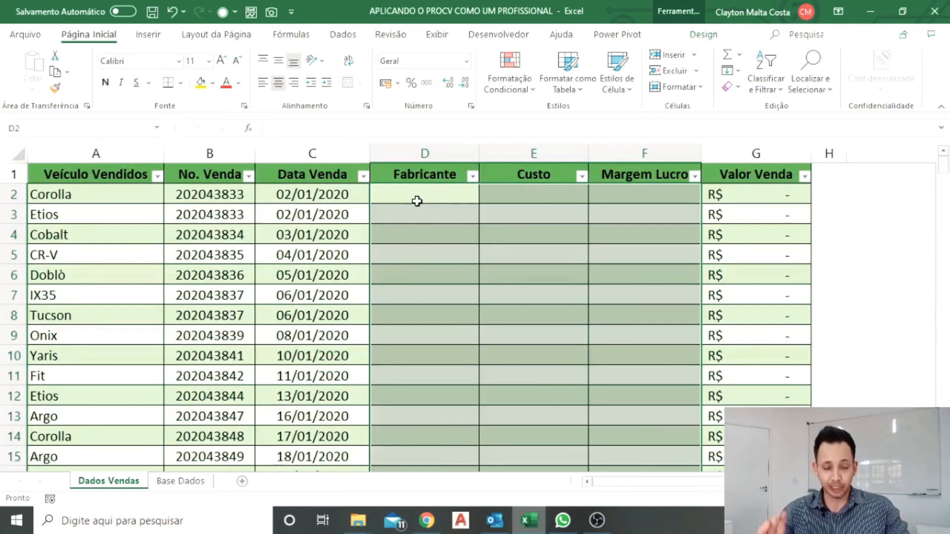
type("=procv")
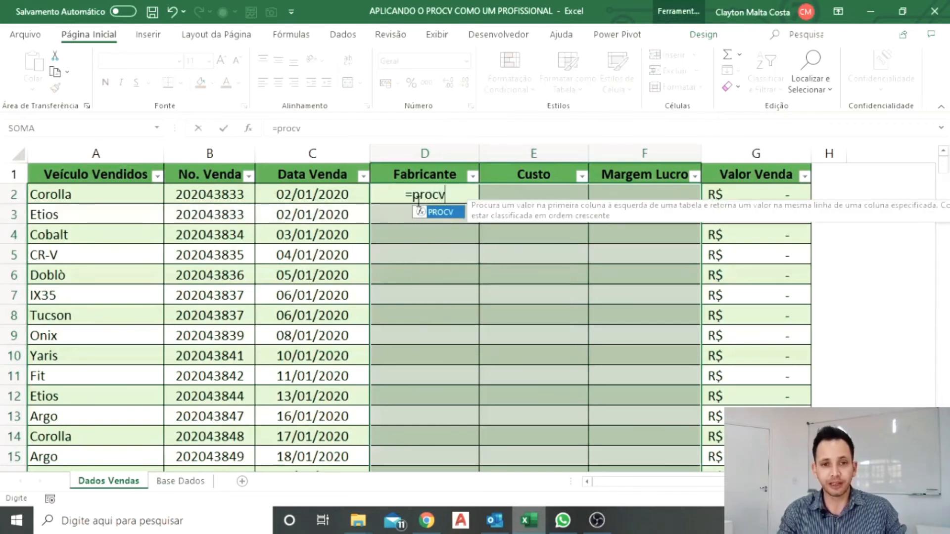
key("Tab")
left_click(109, 190)
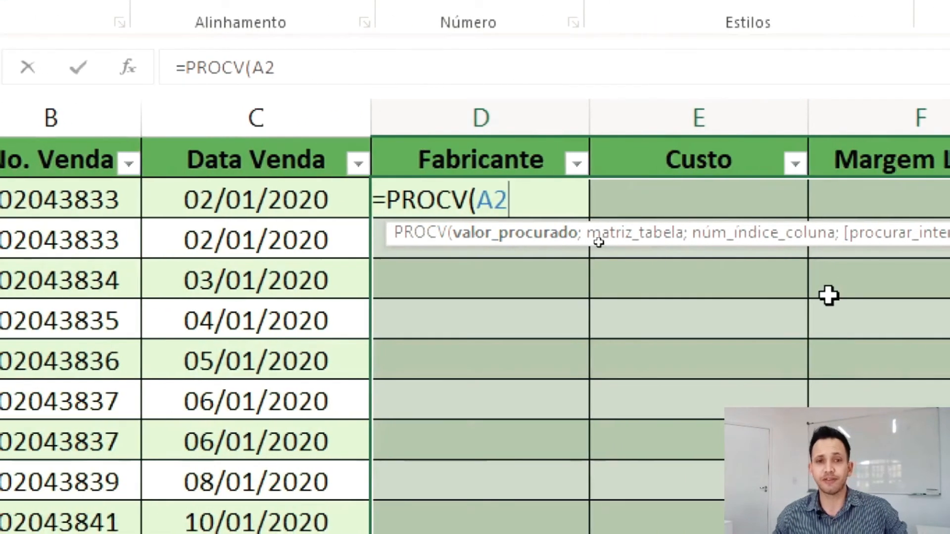
key("F4")
key("F4")
key("F4")
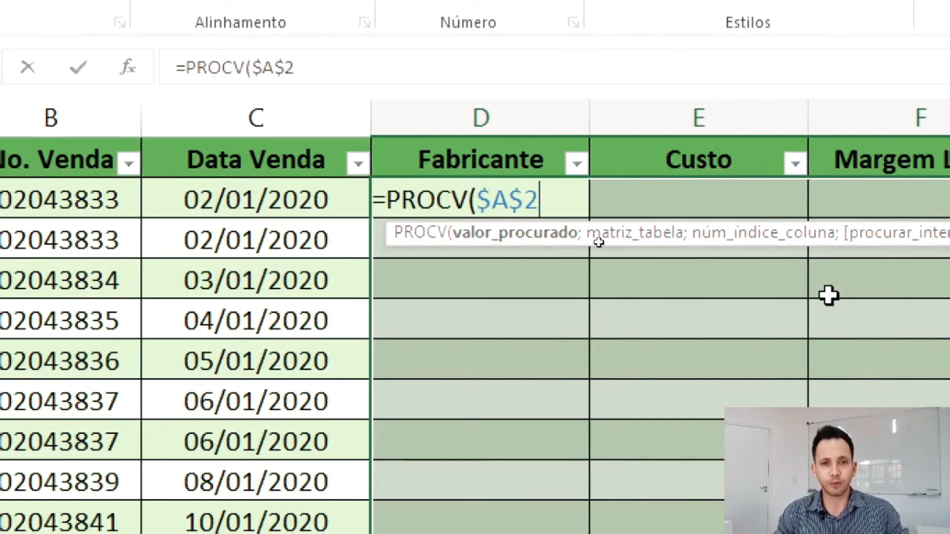
type(";")
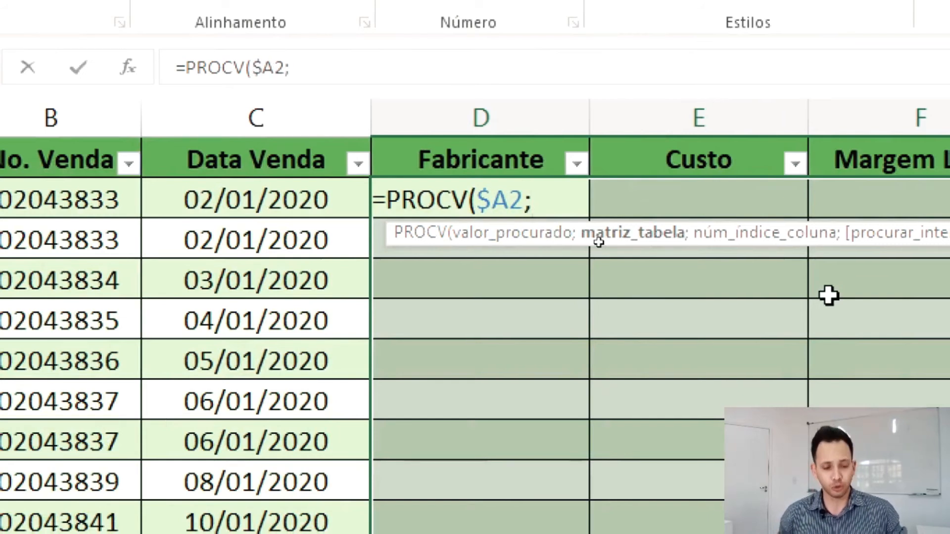
type("mma")
key("Tab")
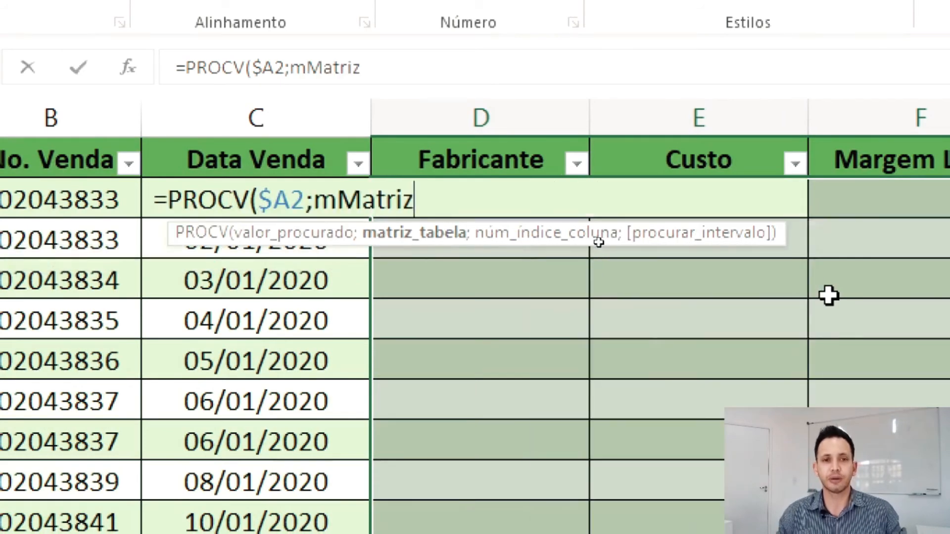
key("BackSpace")
key("BackSpace")
key("BackSpace")
key("BackSpace")
key("BackSpace")
key("BackSpace")
key("BackSpace")
key("BackSpace")
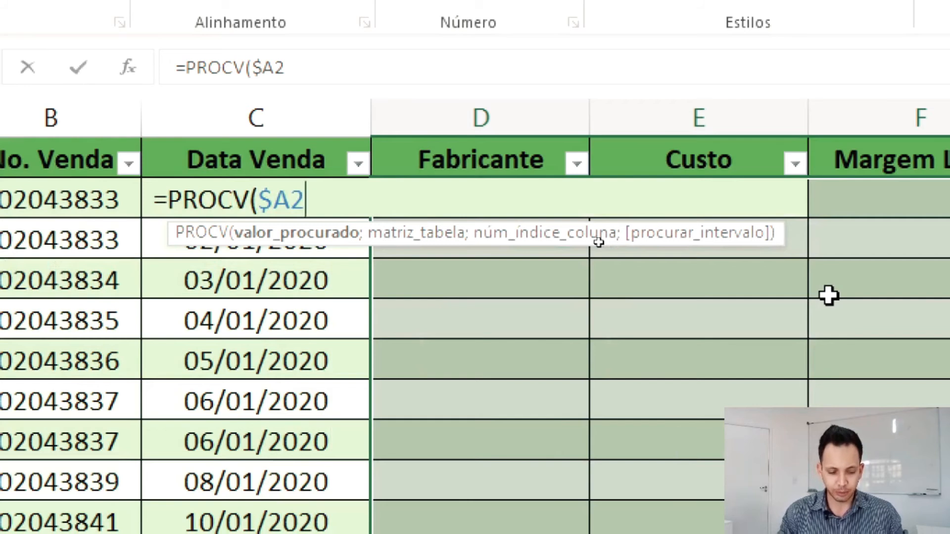
Set the PROCV table array to mMatriz by pasting it from the list of defined names
type(";")
key("F3")
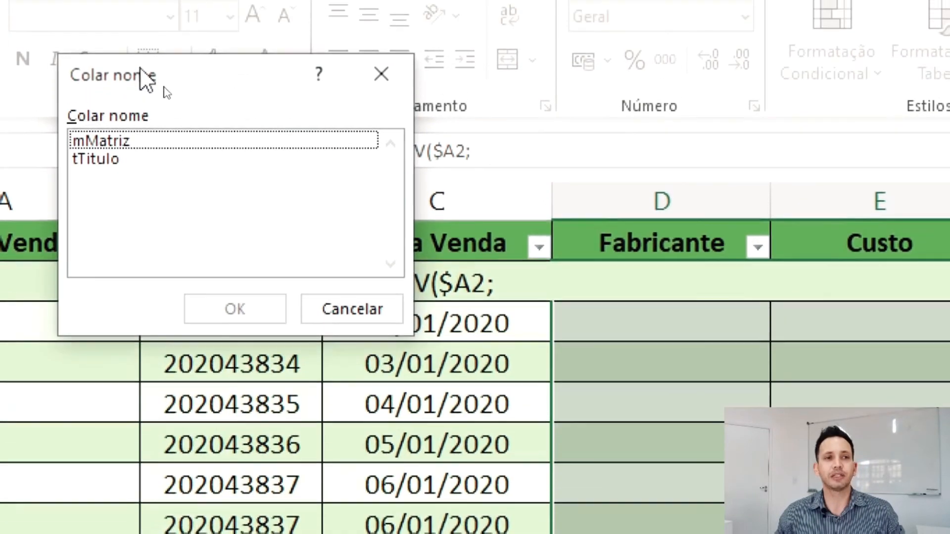
left_click_drag(144, 61, 742, 216)
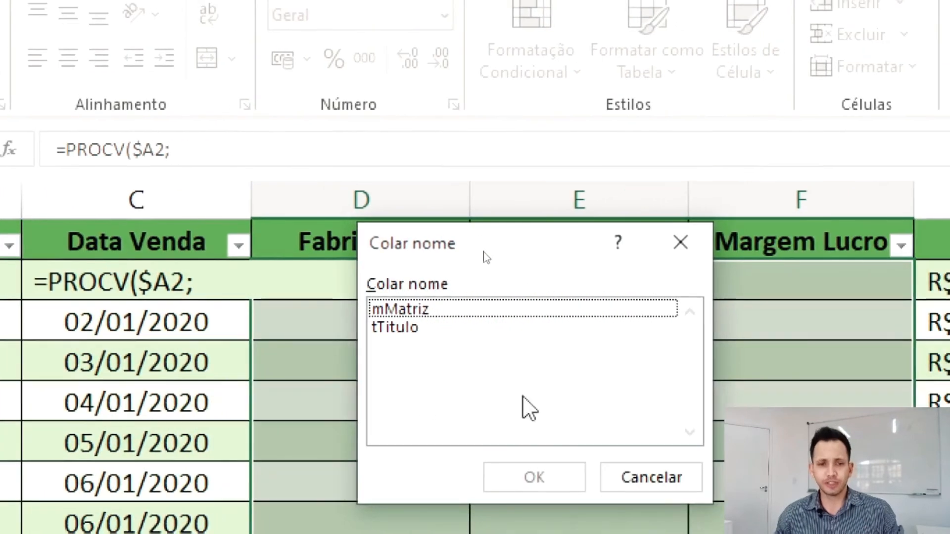
left_click(401, 311)
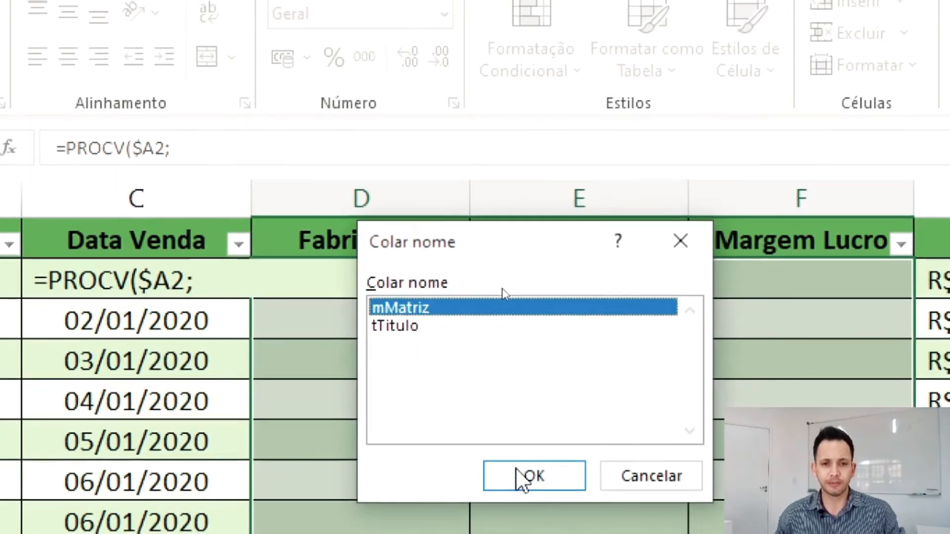
left_click(525, 476)
type(";")
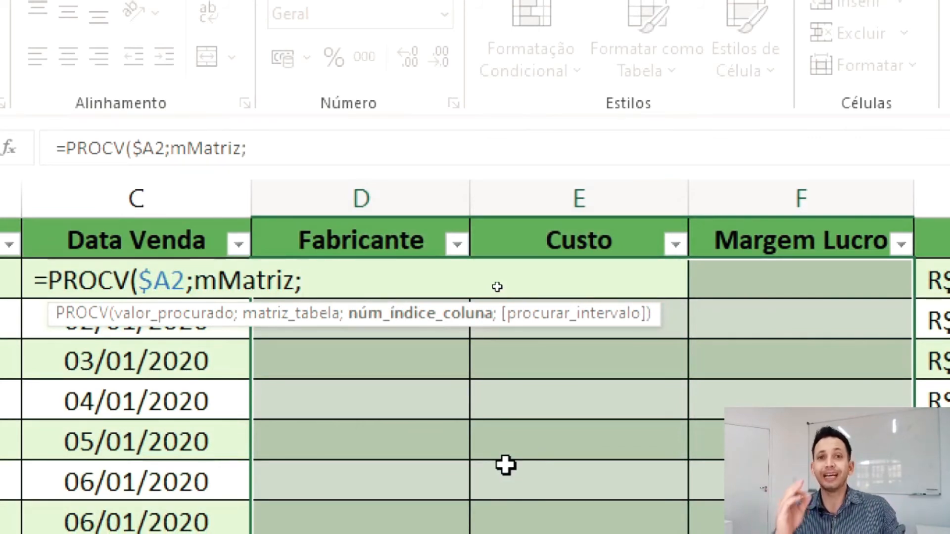
Nest a CORRESP function as the column index, with the row-locked Fabricante header D$1 as its lookup value
type("corres")
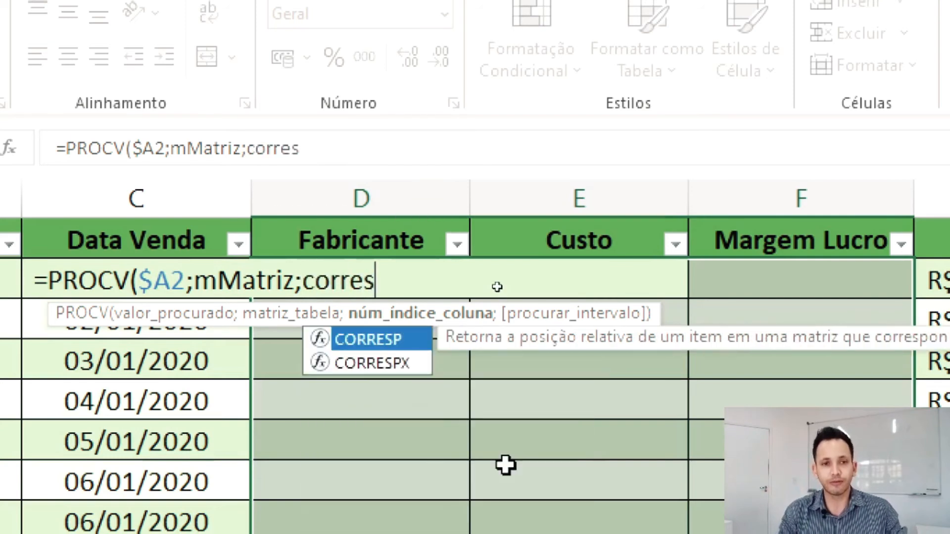
key("Tab")
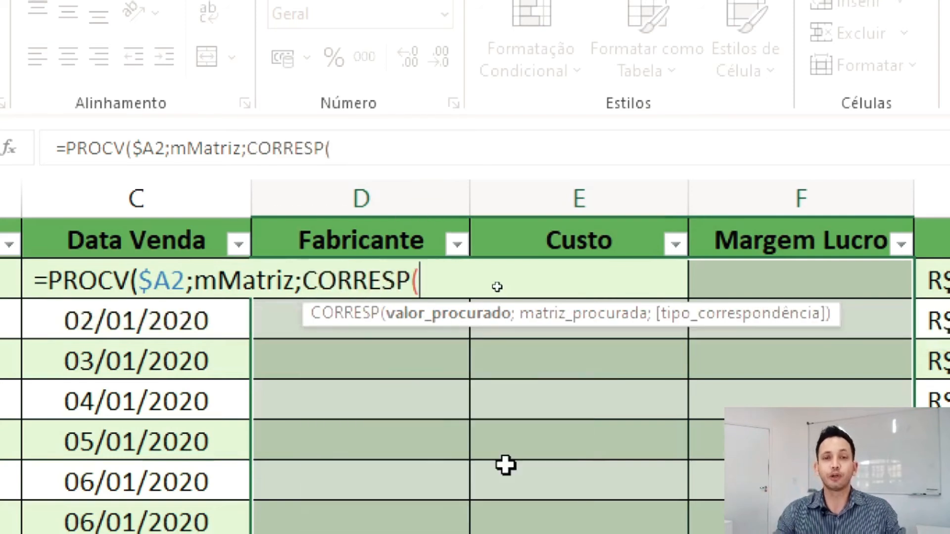
left_click(396, 237)
key("F4")
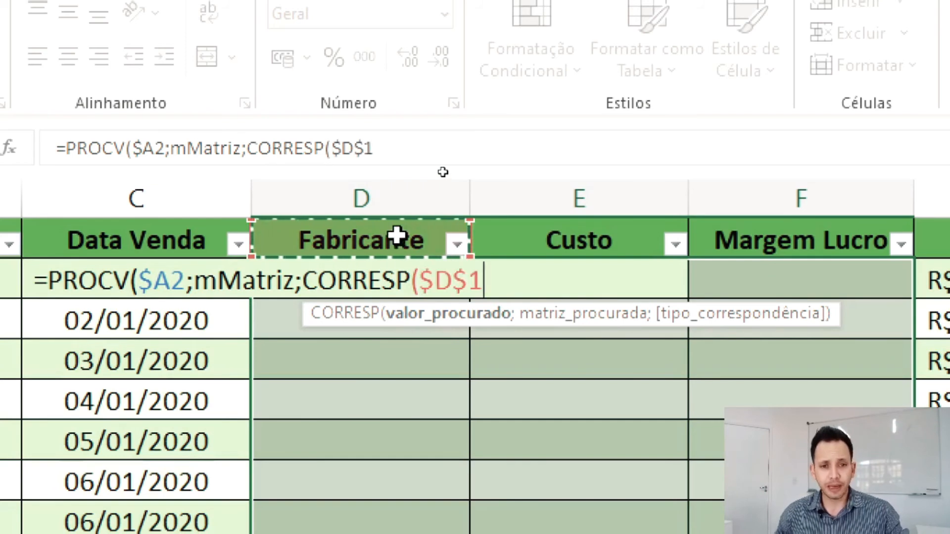
key("F4")
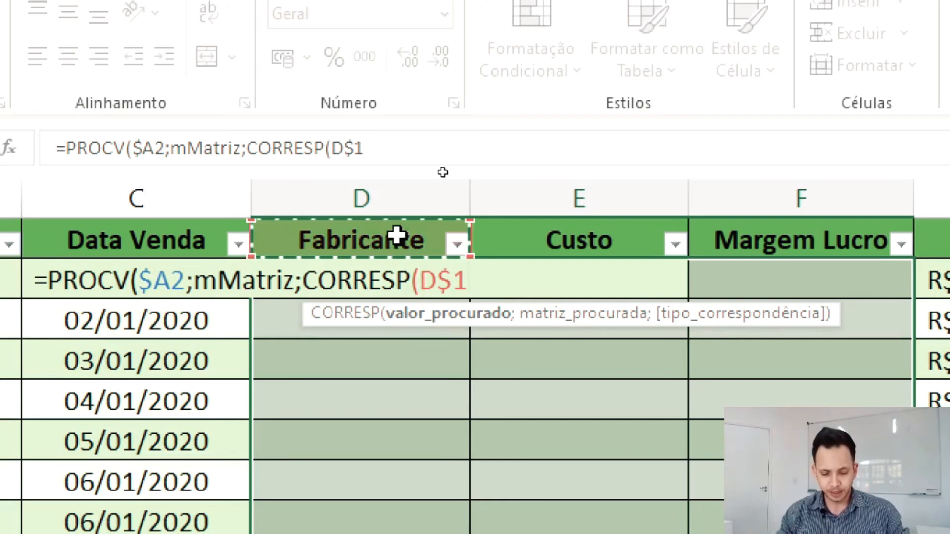
type(";")
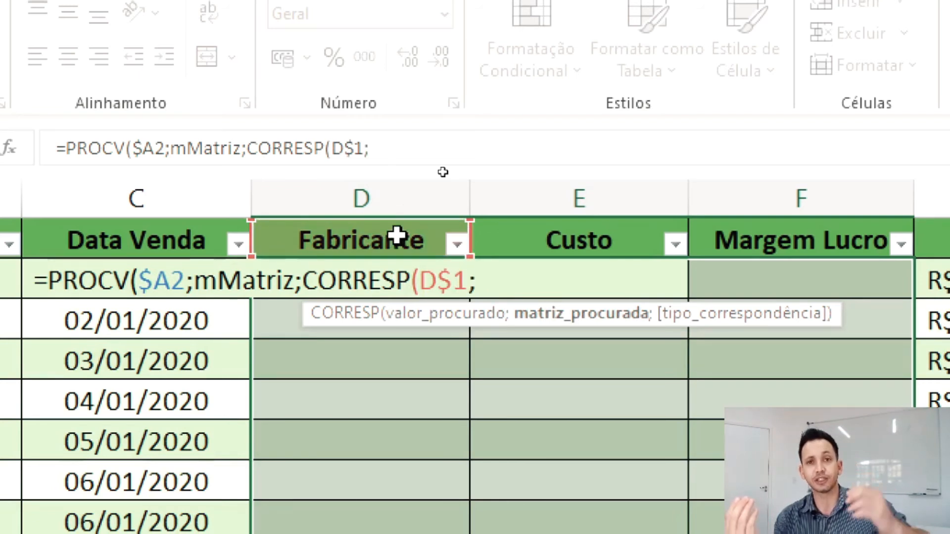
Complete the nested CORRESP with tTitulo as the lookup array and 0 as the match type
type("tt")
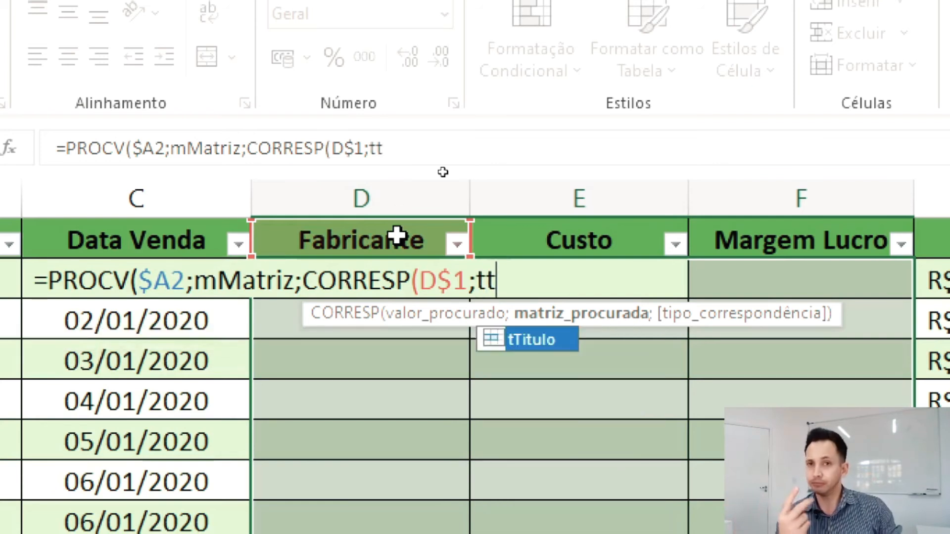
key("Tab")
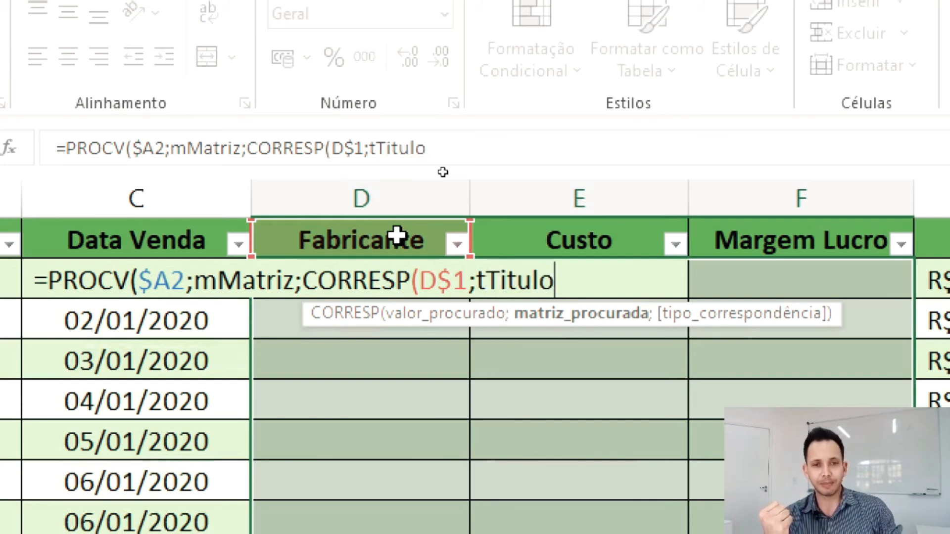
type(";")
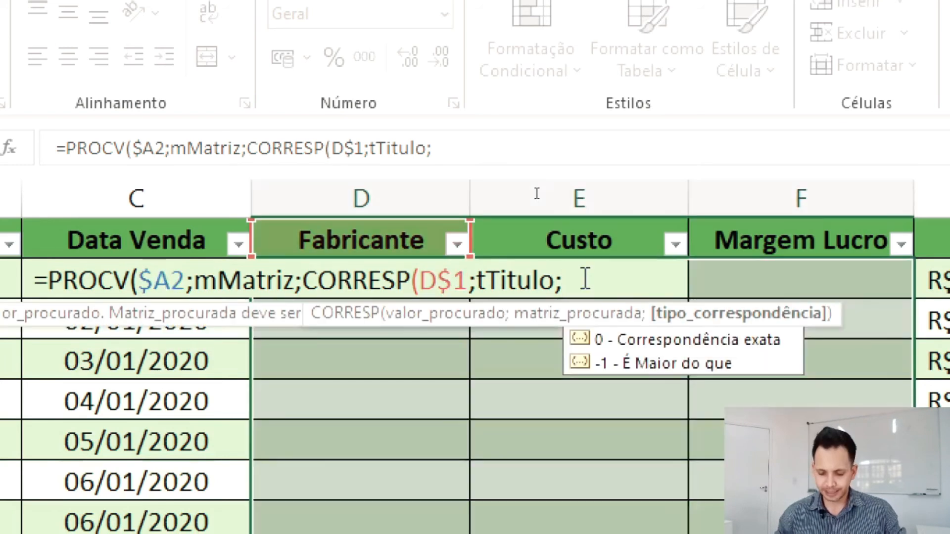
type("0")
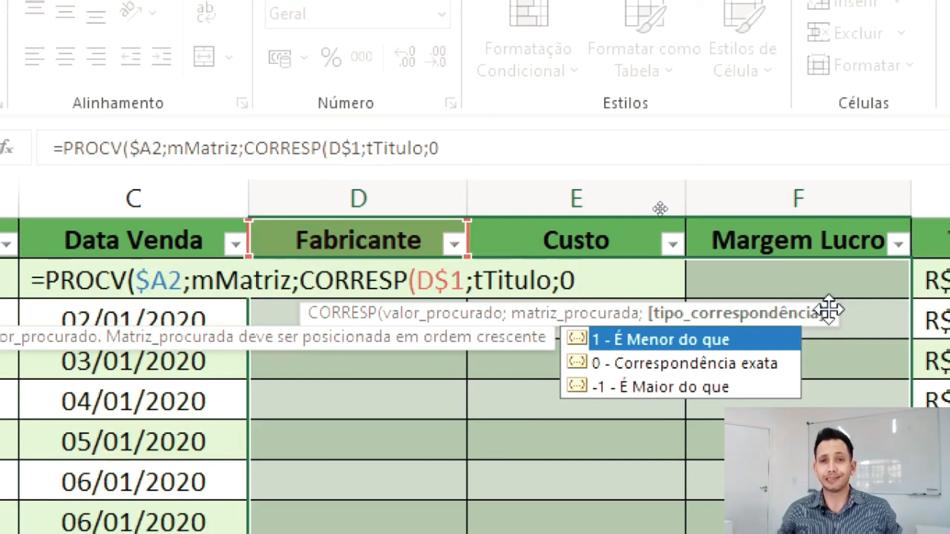
type(")")
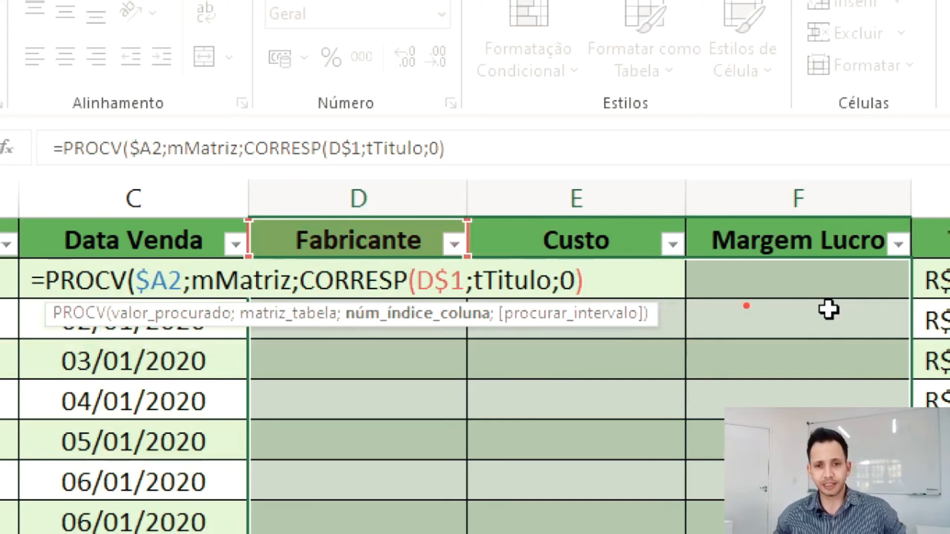
Finish the PROCV with 0 for exact match and enter the formula in all selected Fabricante, Custo and Margem Lucro cells at once
left_click_drag(51, 325, 100, 325)
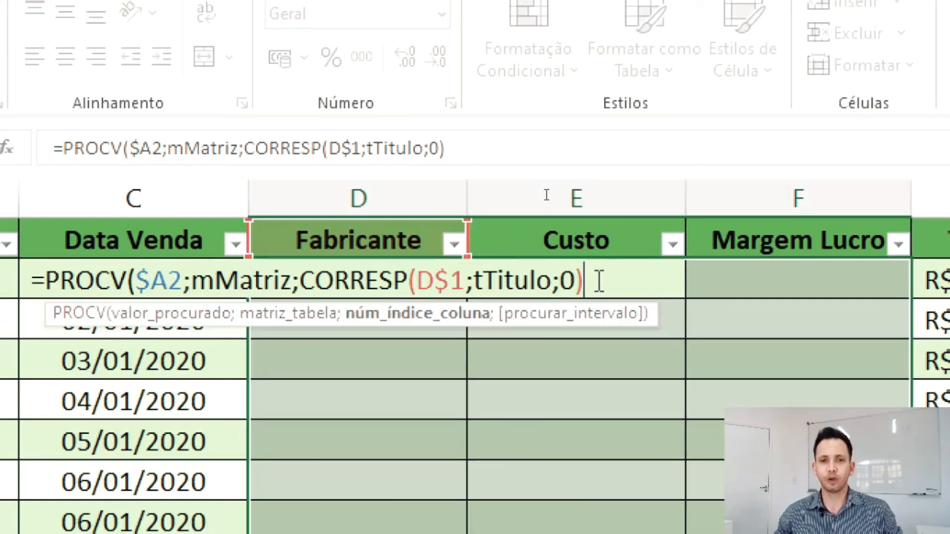
type(";")
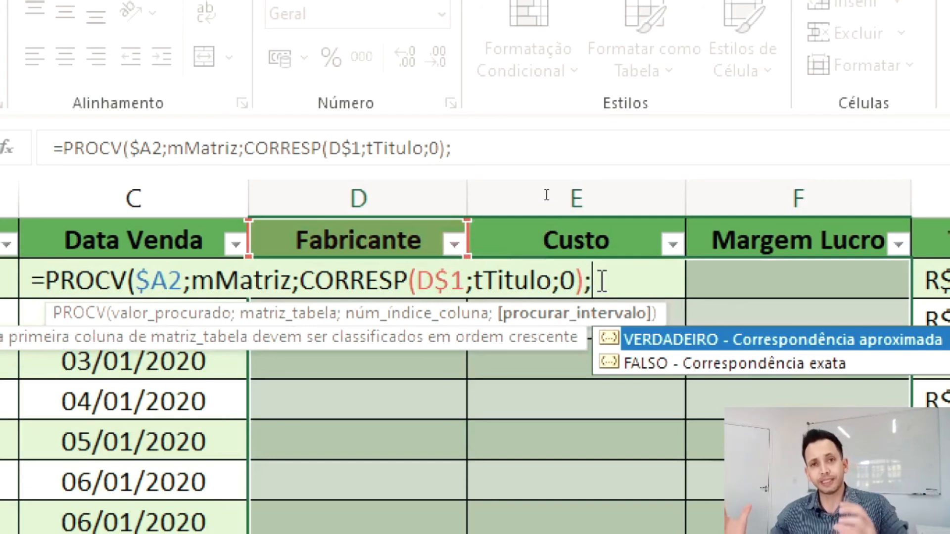
type("0")
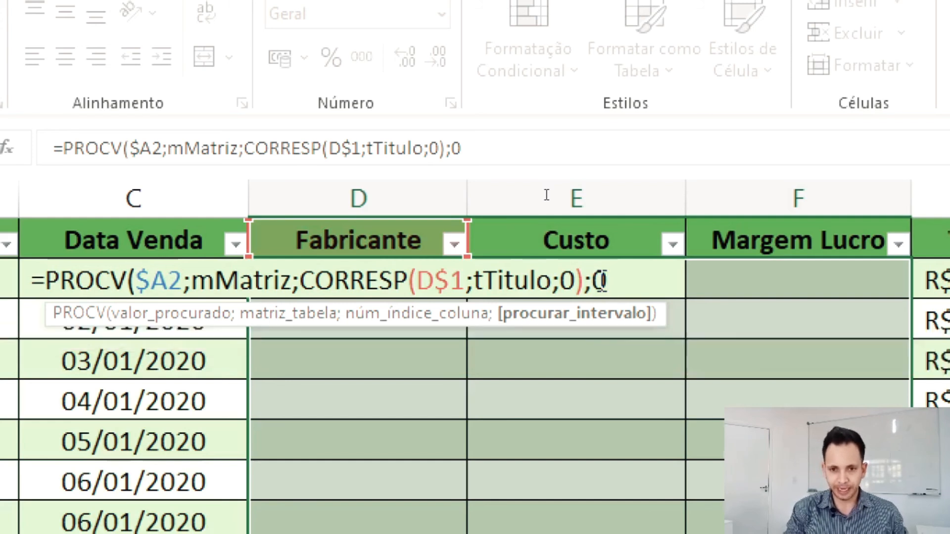
type(")")
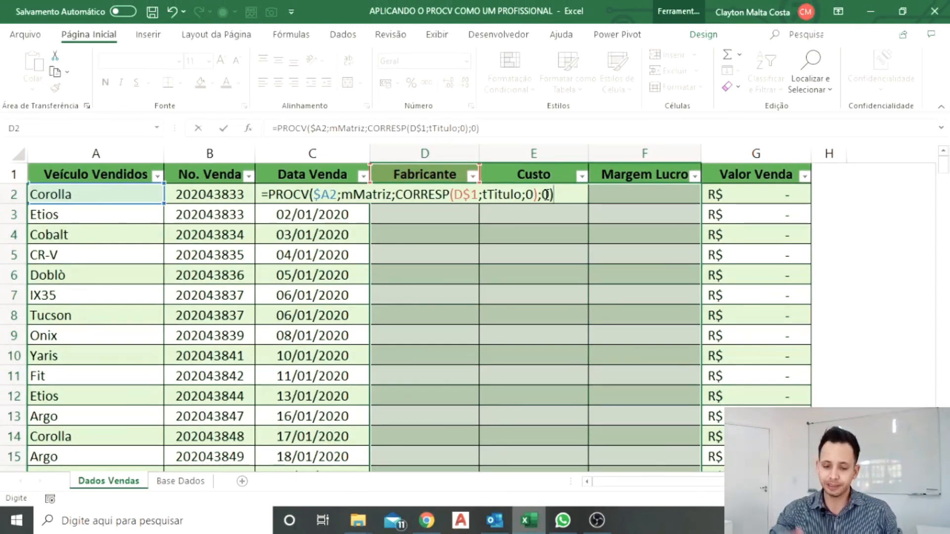
key("ctrl+Return")
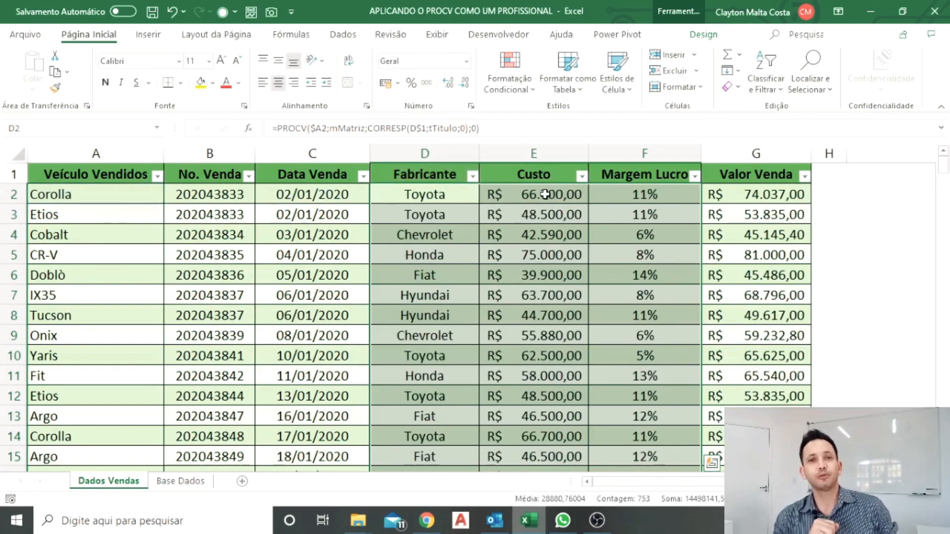